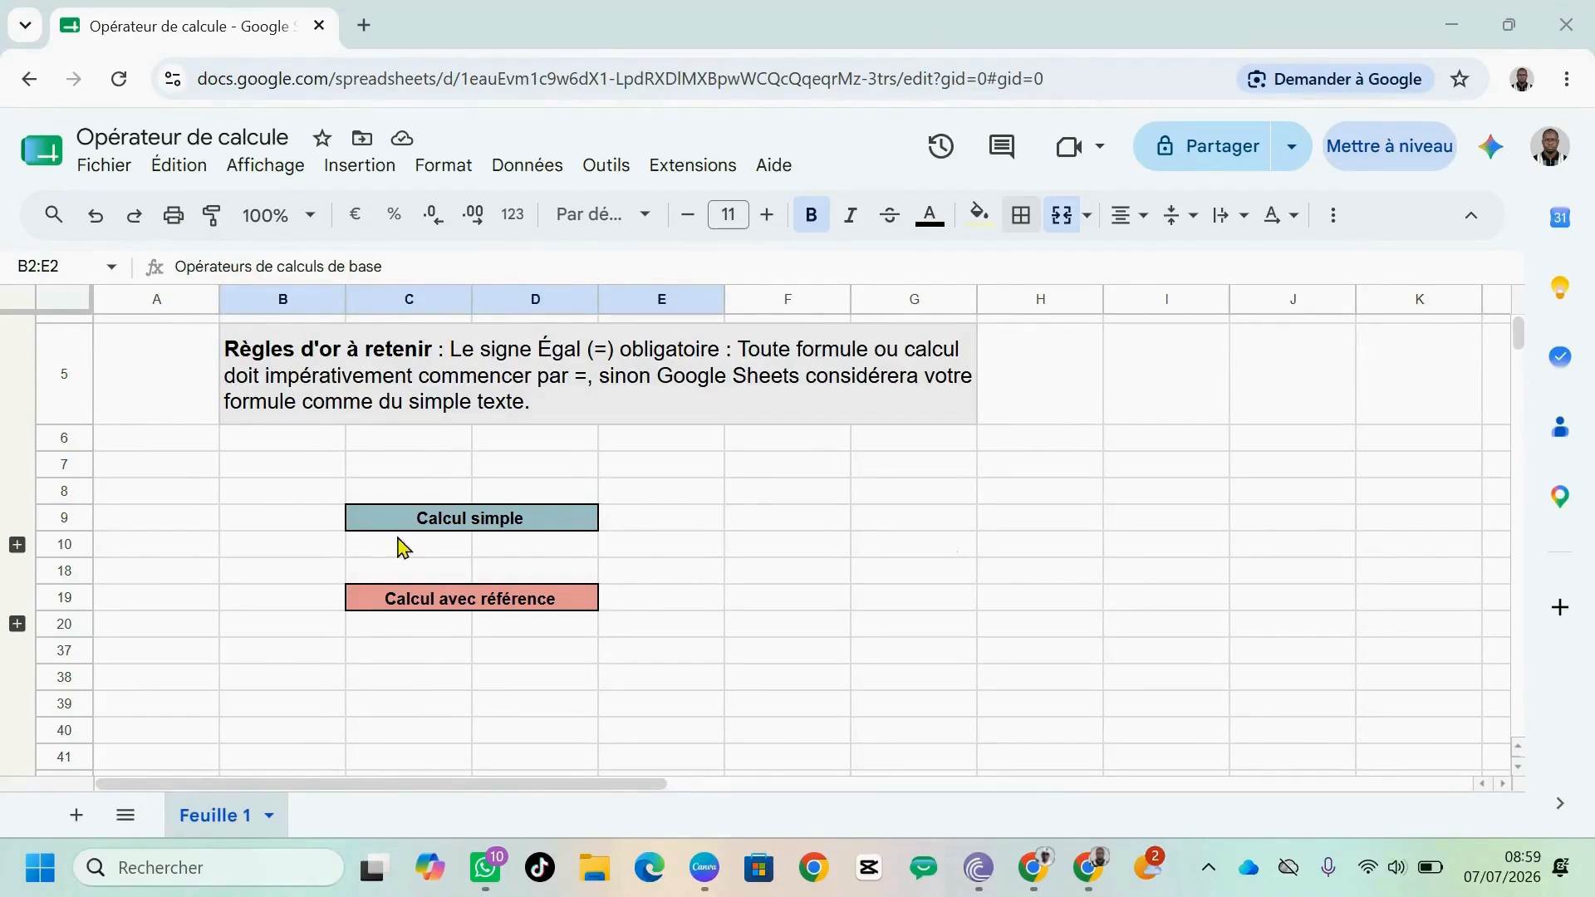
# Expand the Calcul simple row group and enter =5+5 as the Addition result in E12.
pyautogui.click(19, 550)
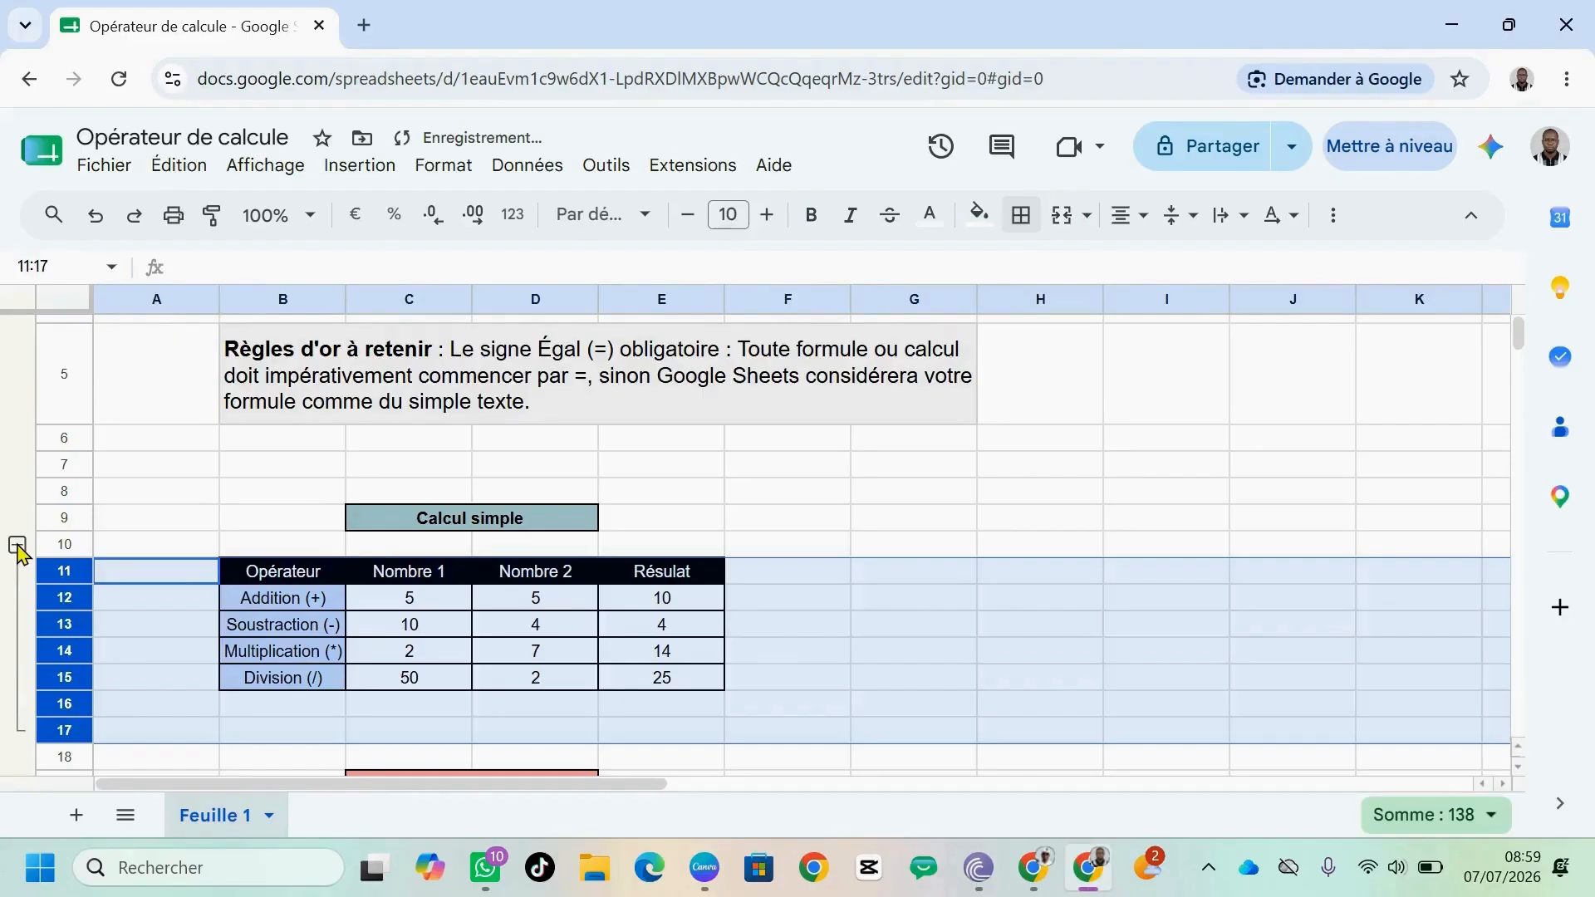
pyautogui.click(391, 623)
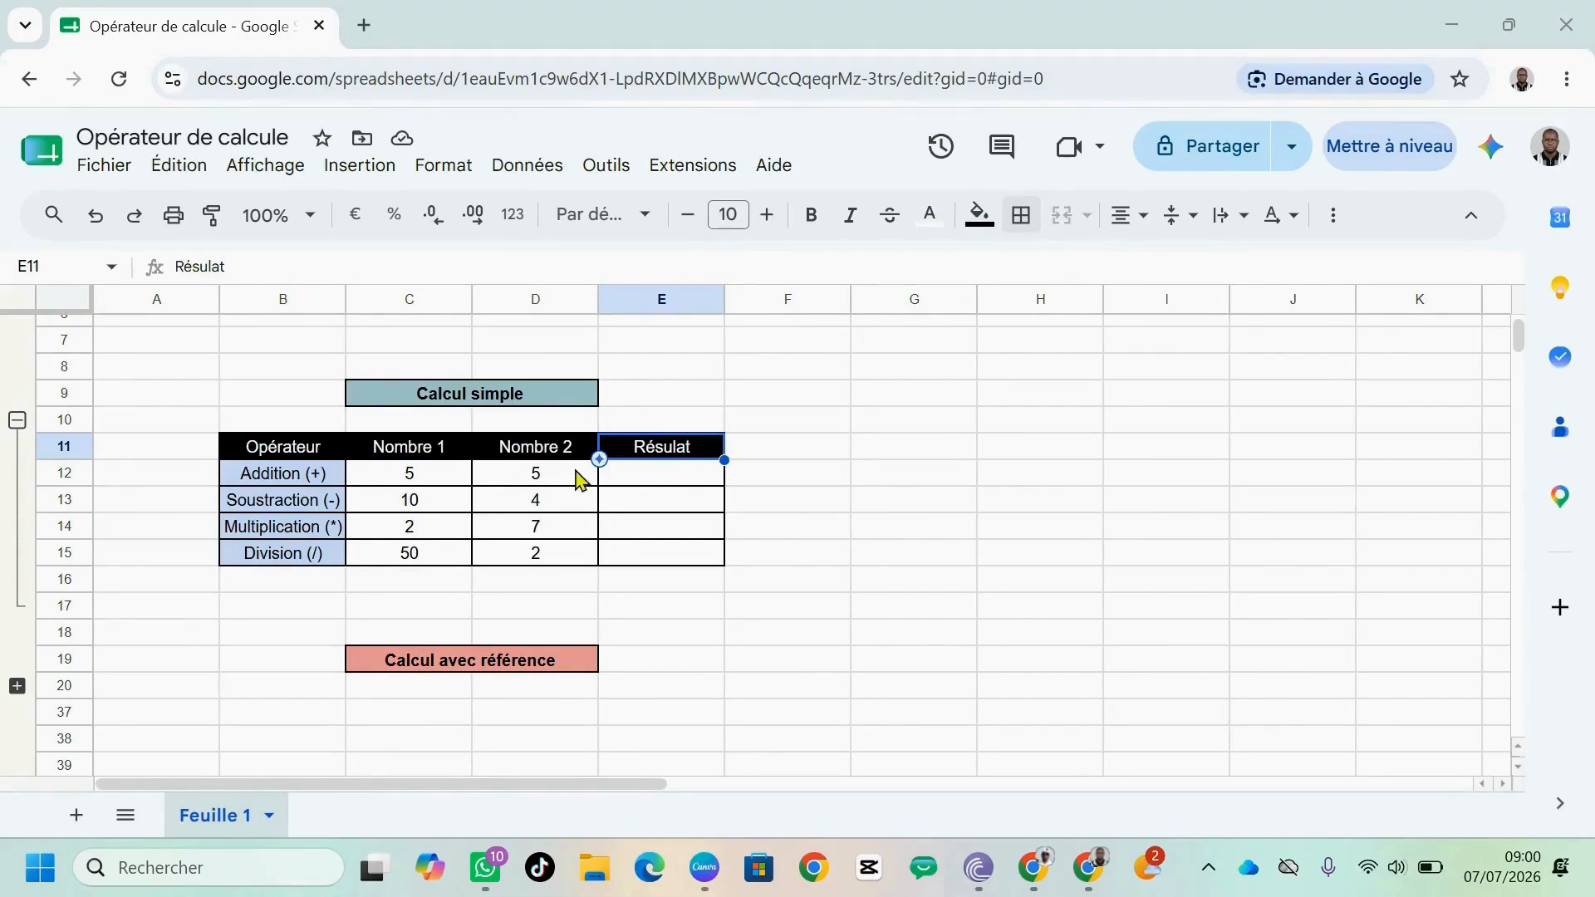
pyautogui.click(627, 481)
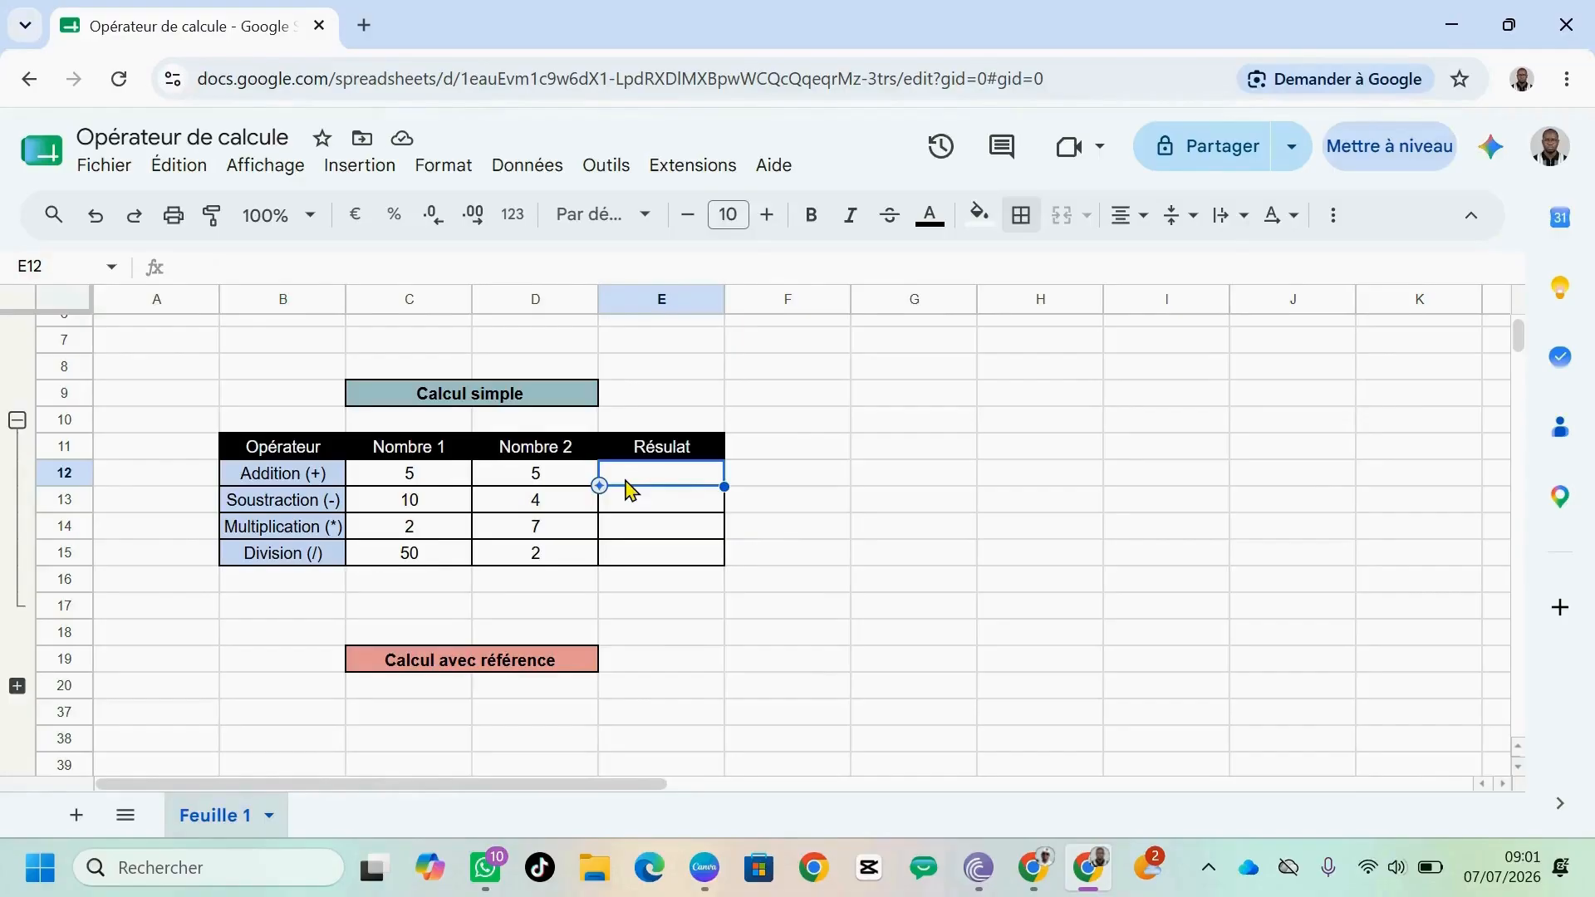
pyautogui.write('=5')
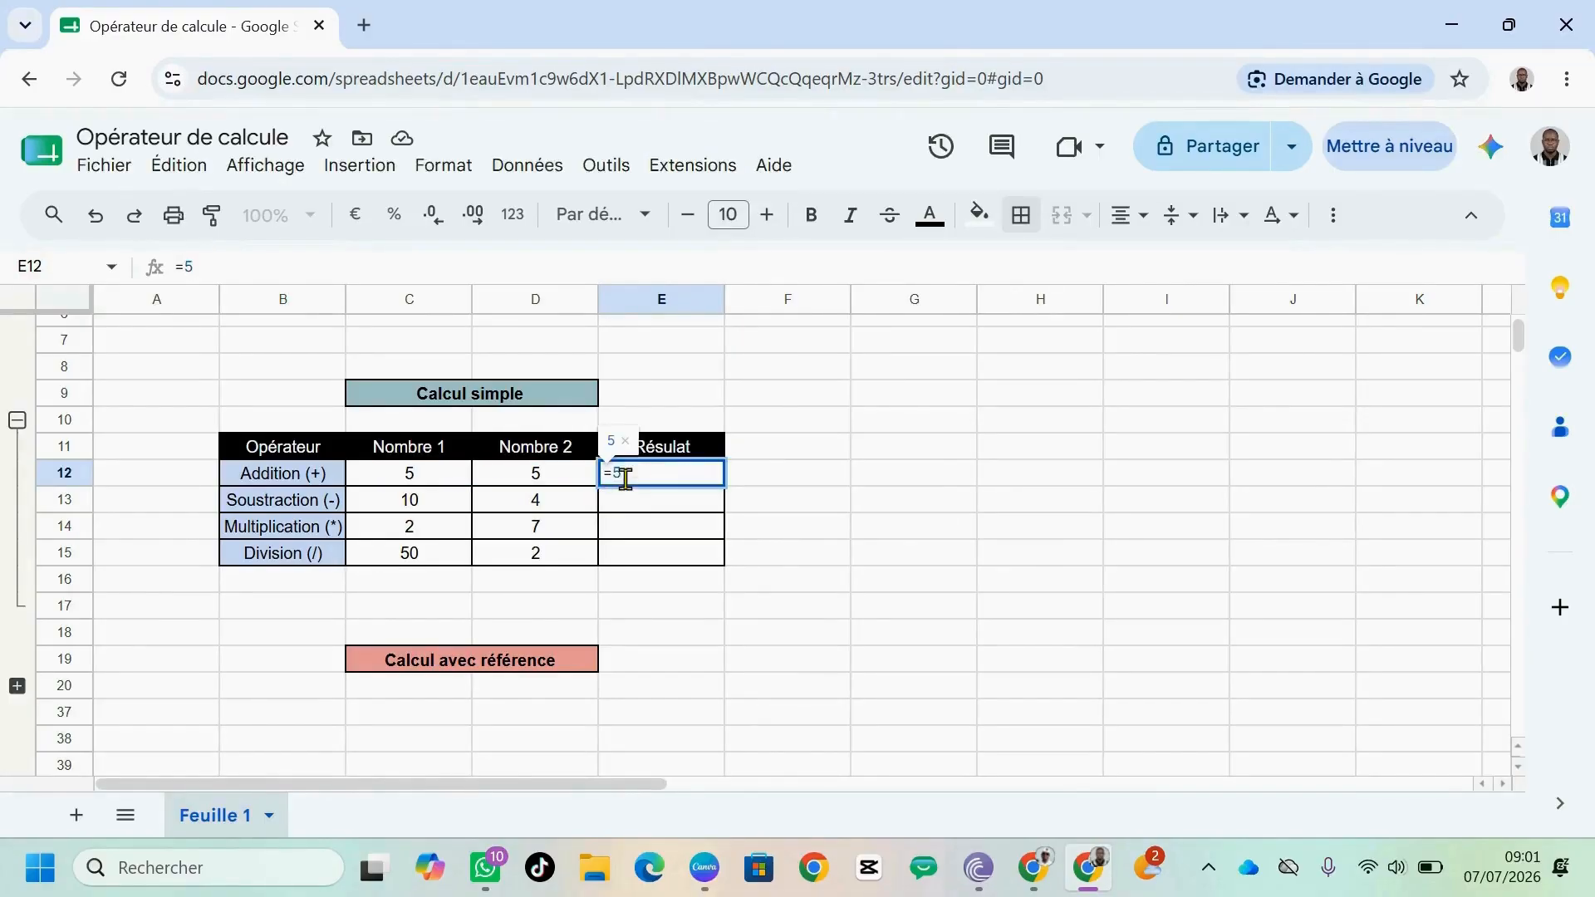
pyautogui.write('+5')
pyautogui.press('Return')
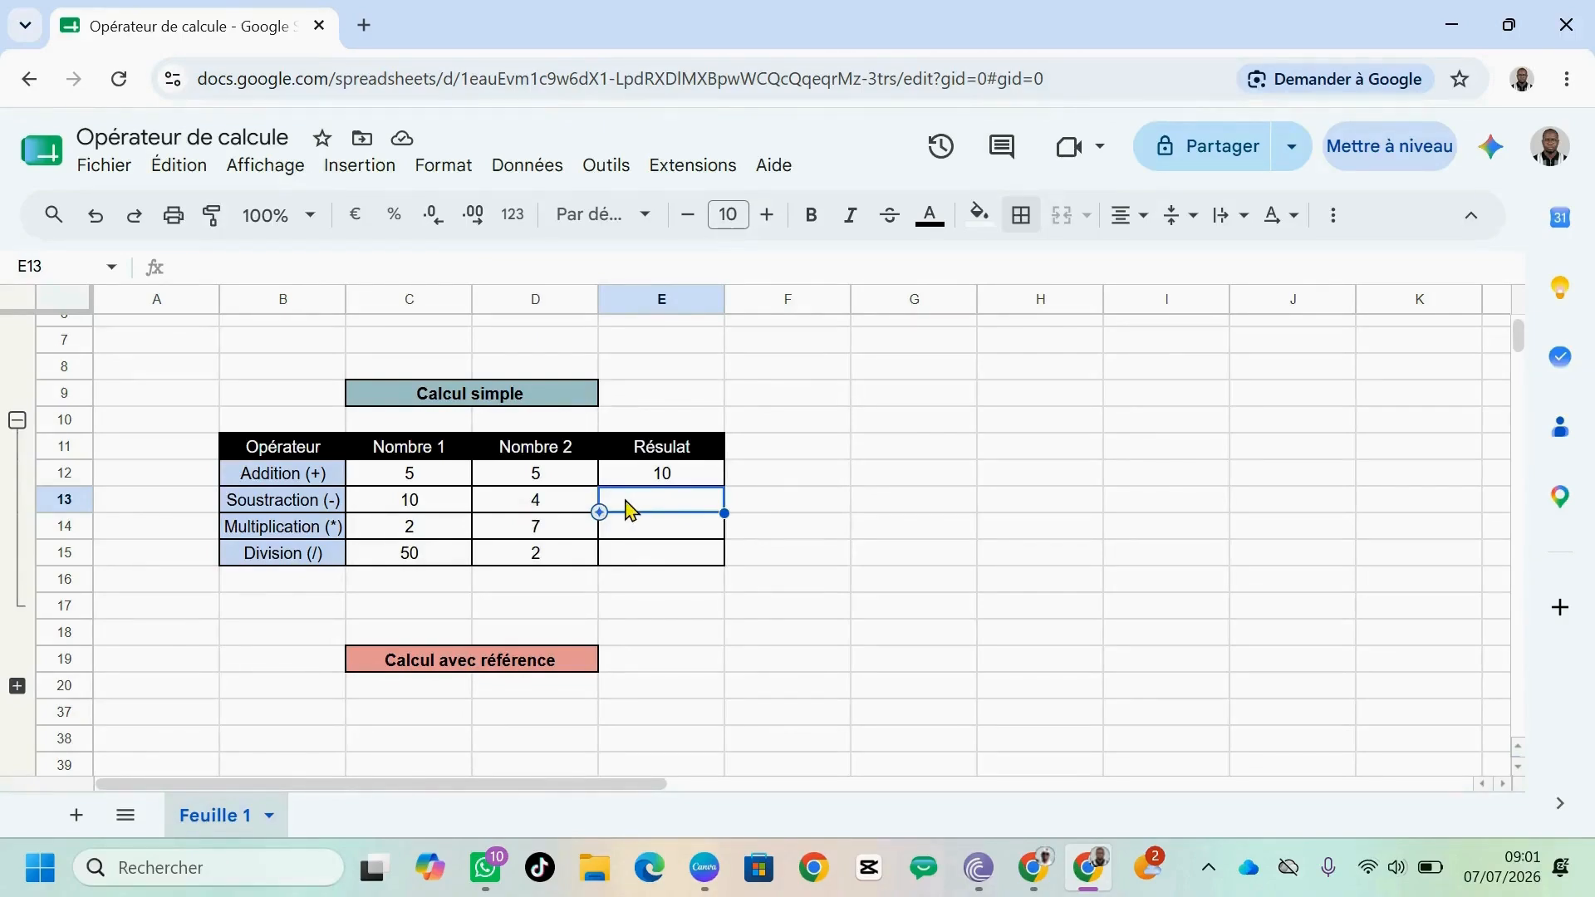
# Enter =10-4 as the Soustraction result in E13 of the Calcul simple table.
pyautogui.write('=')
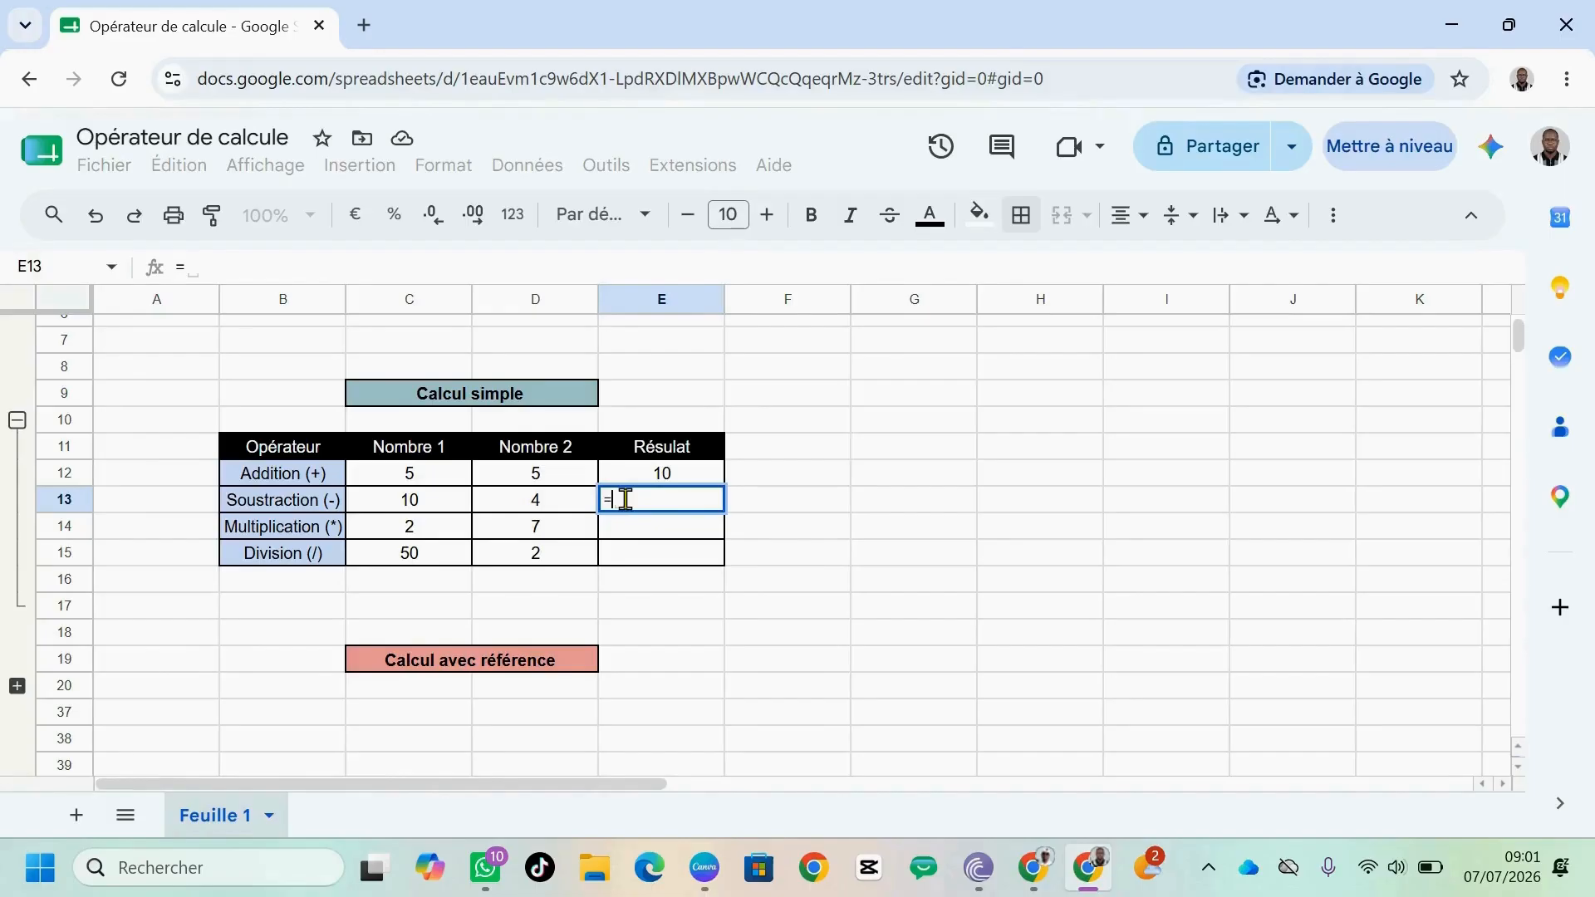
pyautogui.write('1')
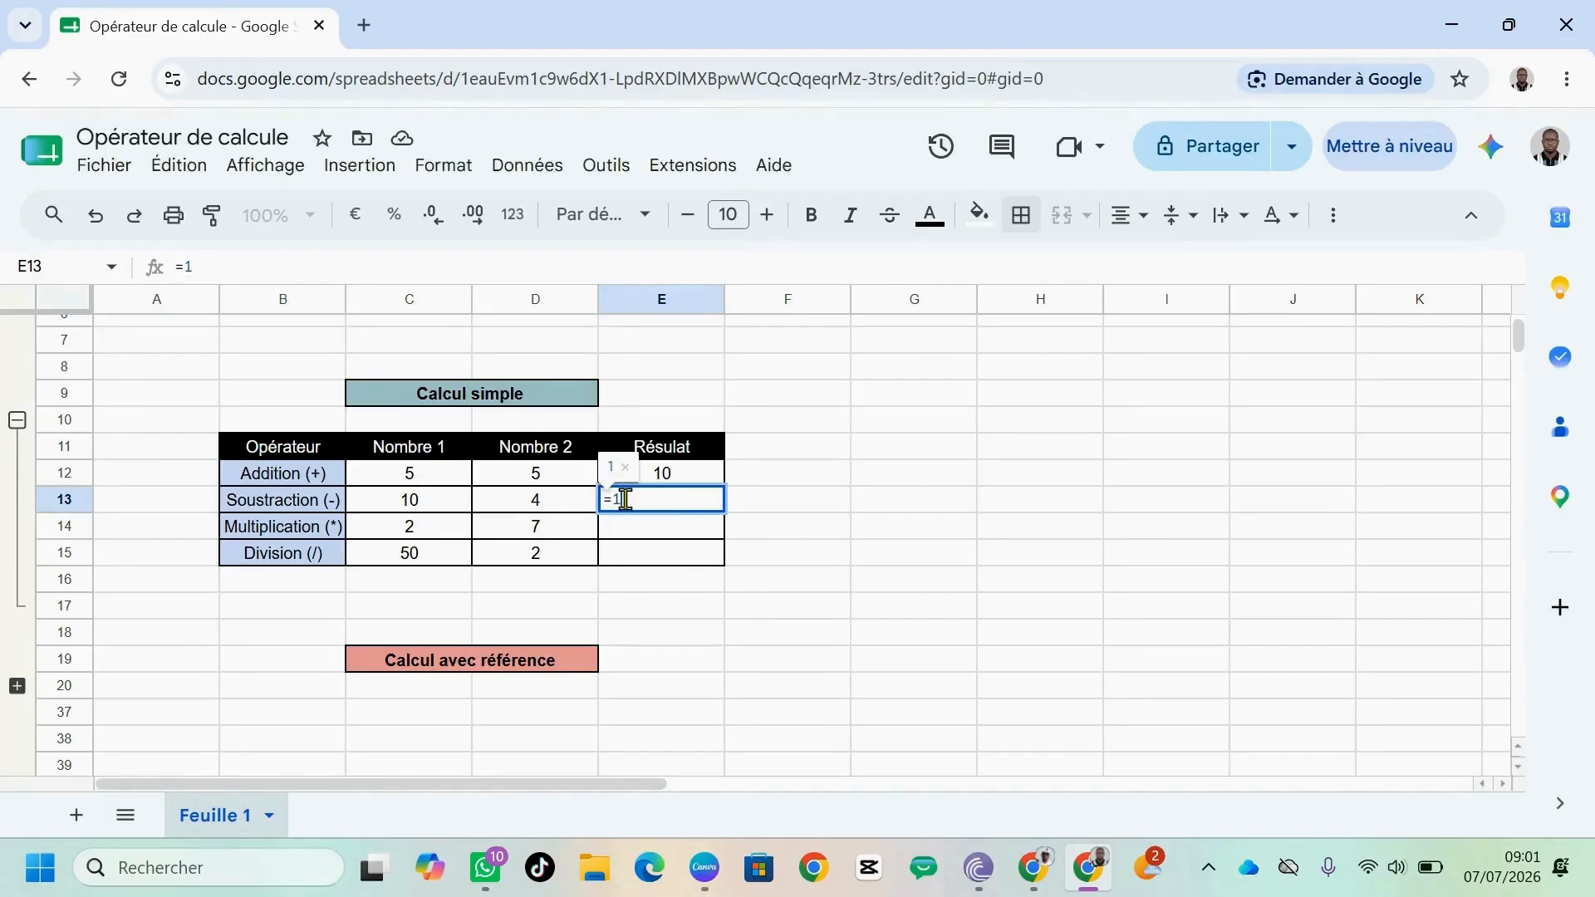
pyautogui.write('0-')
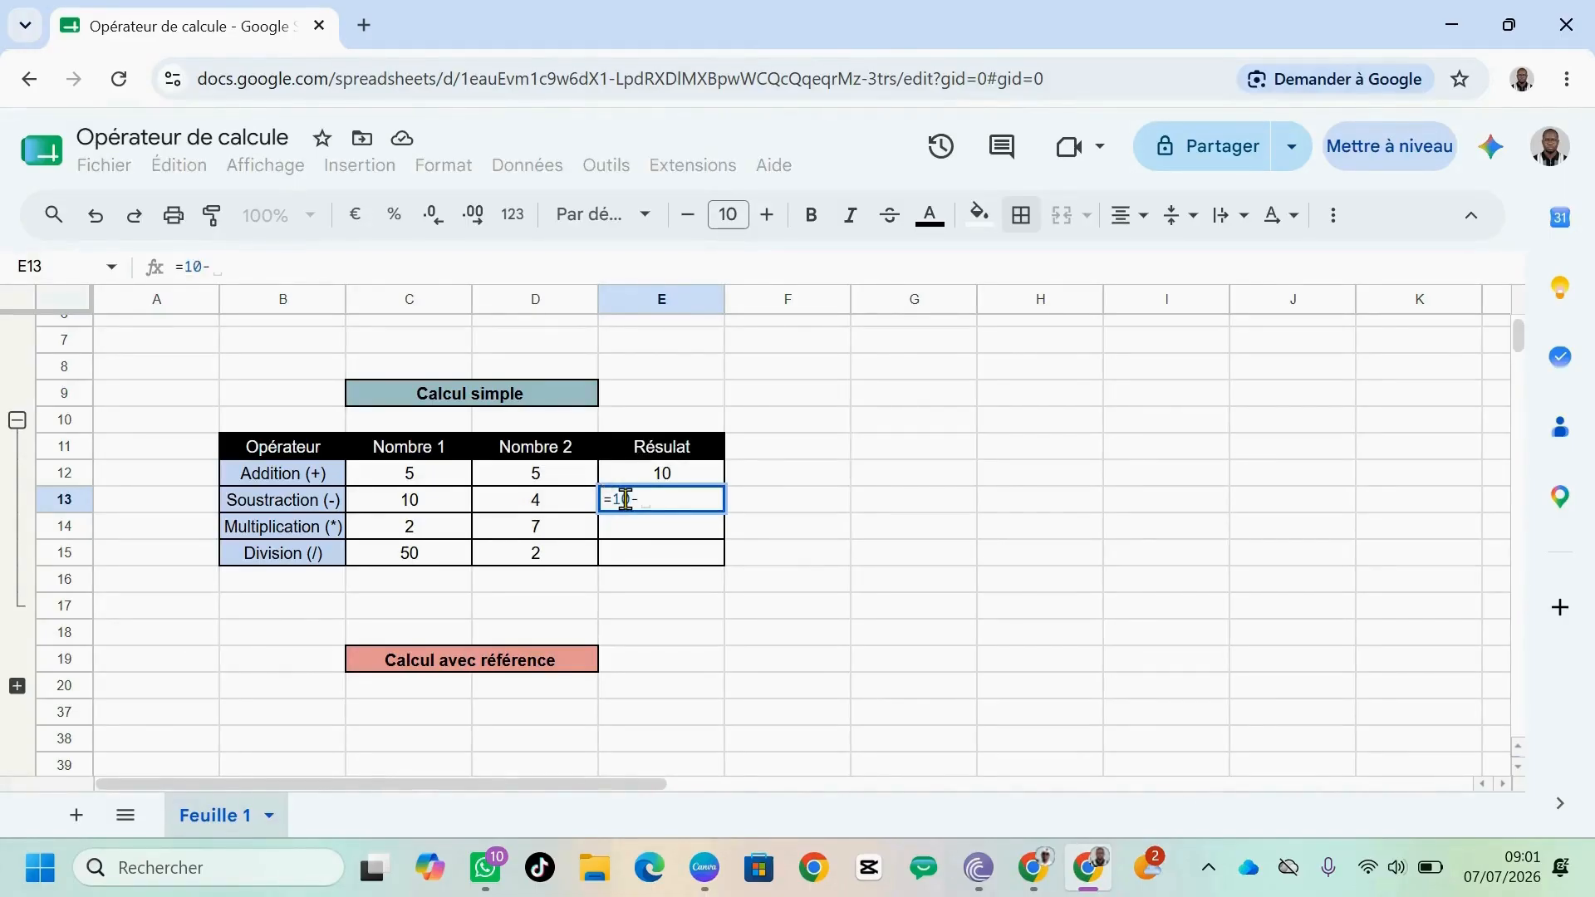
pyautogui.write('4')
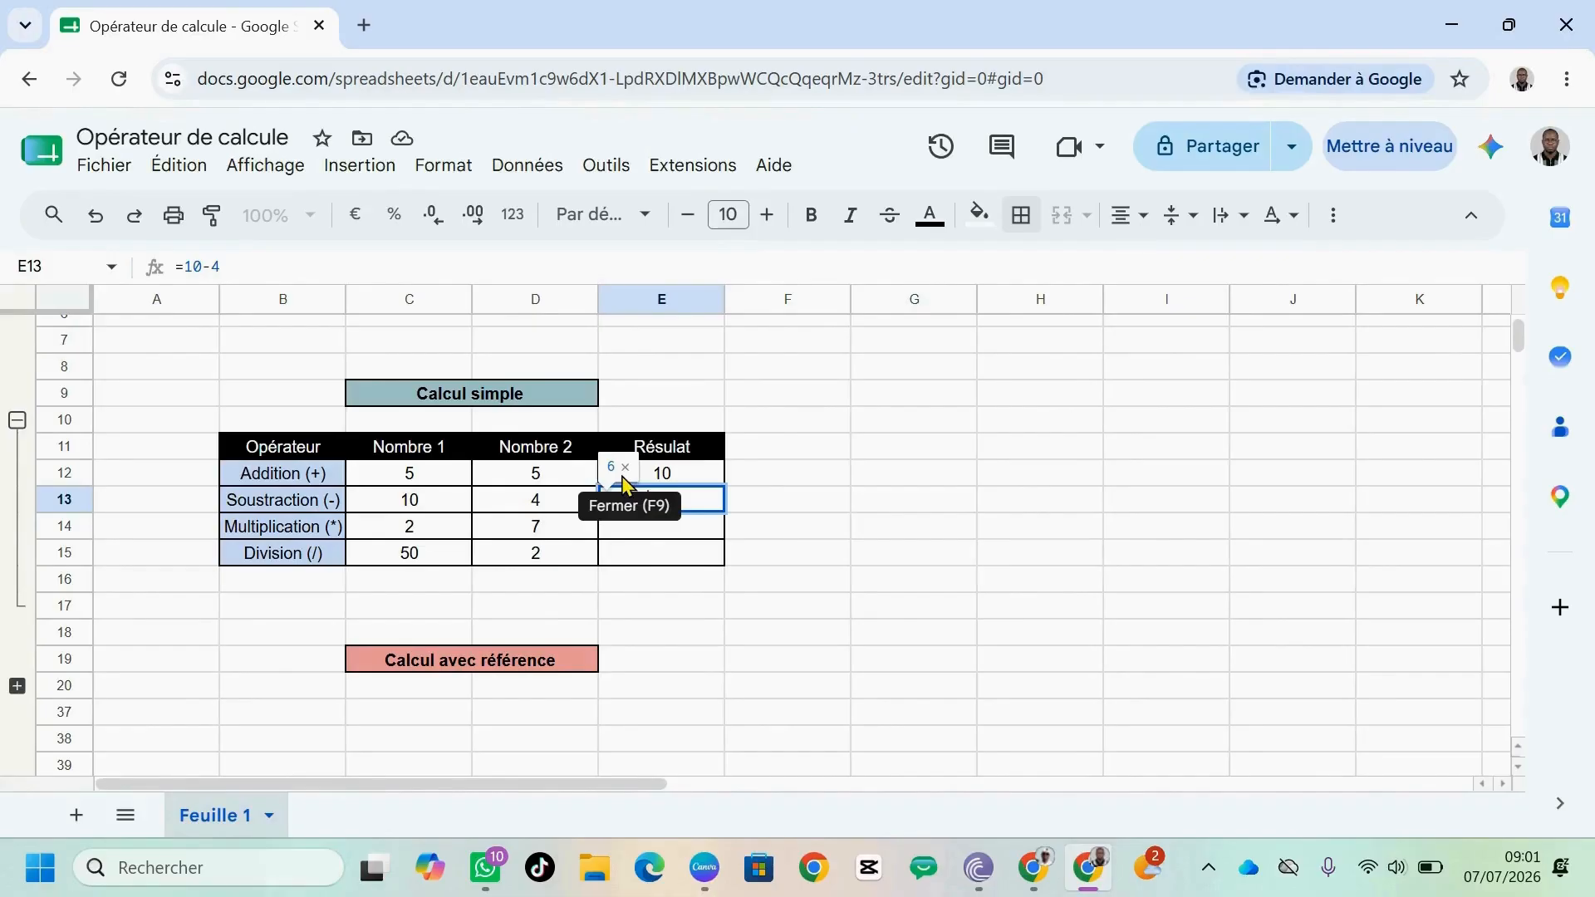
pyautogui.press('Return')
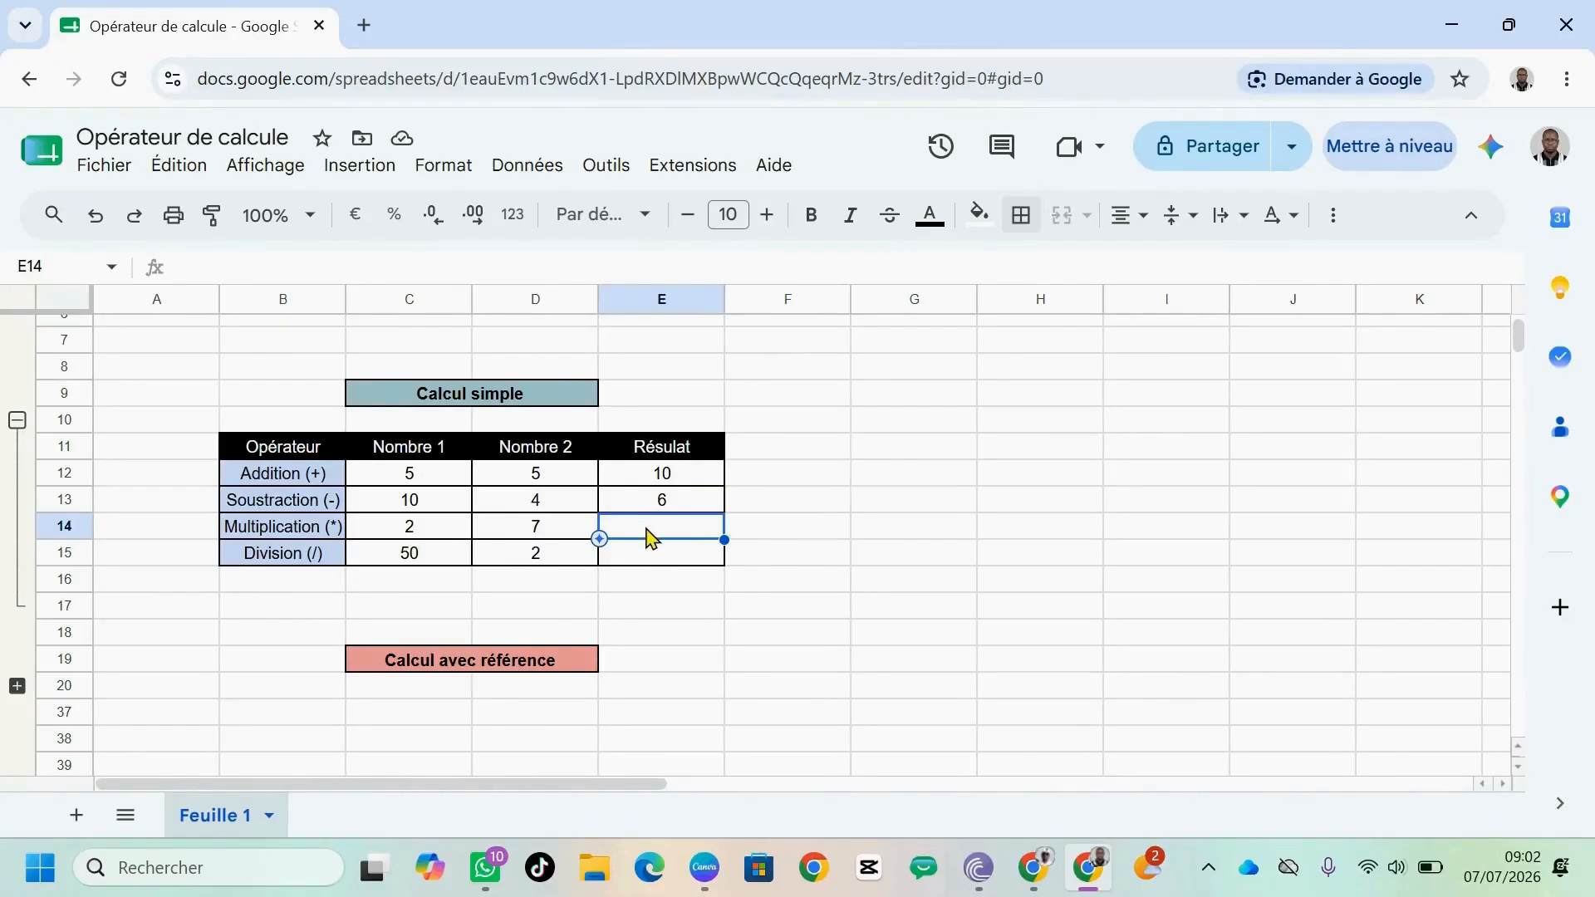
# Enter =2*7 as the Multiplication result in E14 of the Calcul simple table.
pyautogui.write('=')
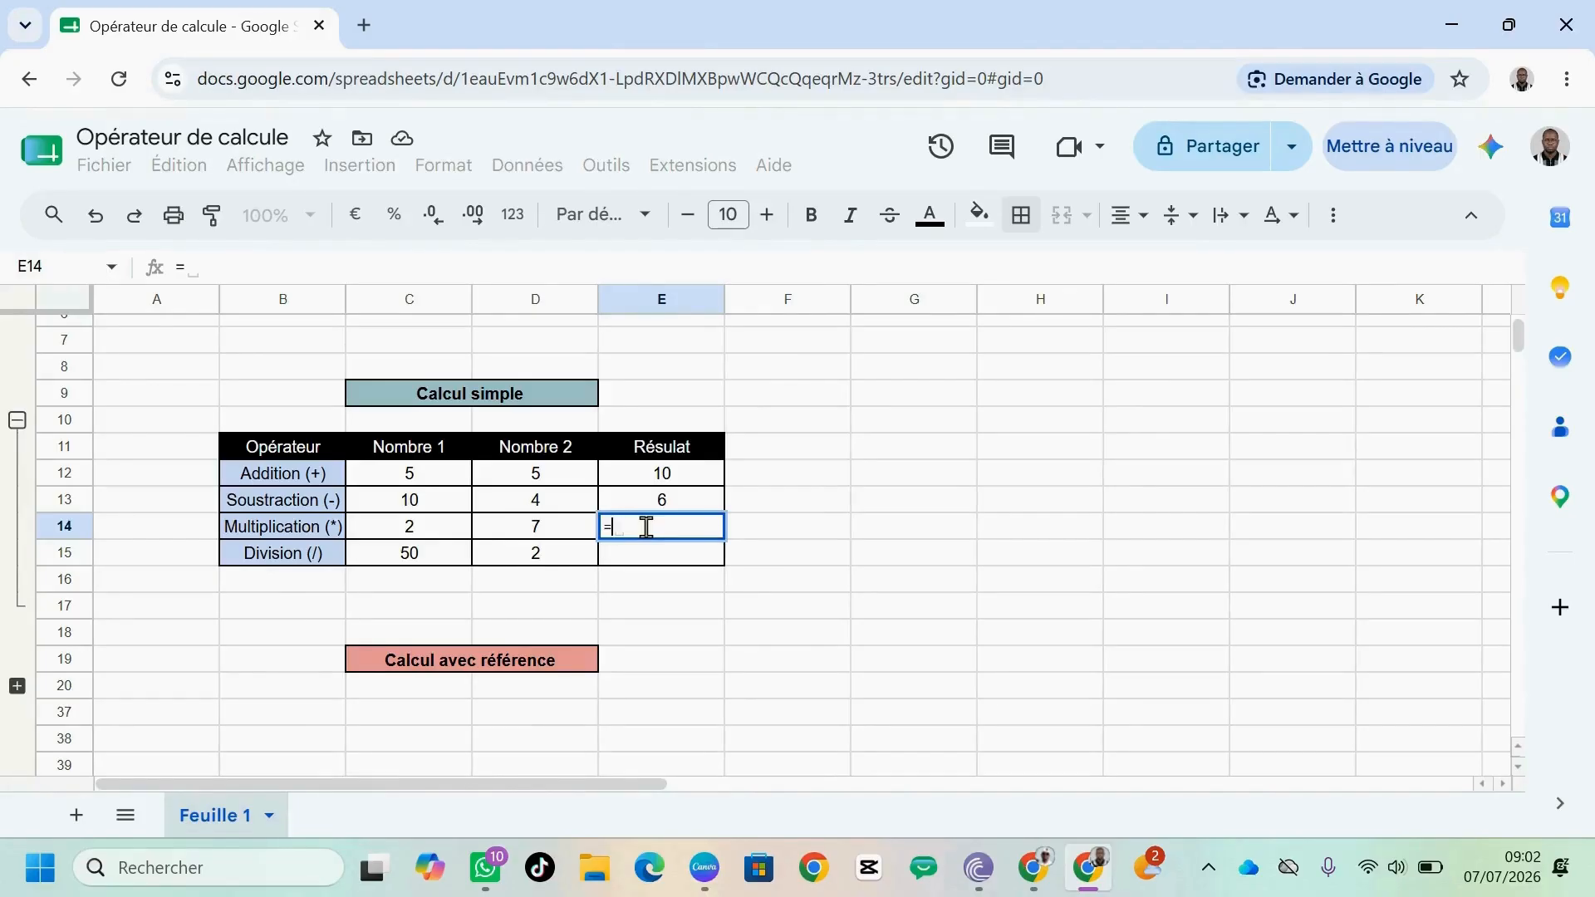
pyautogui.write('2*7')
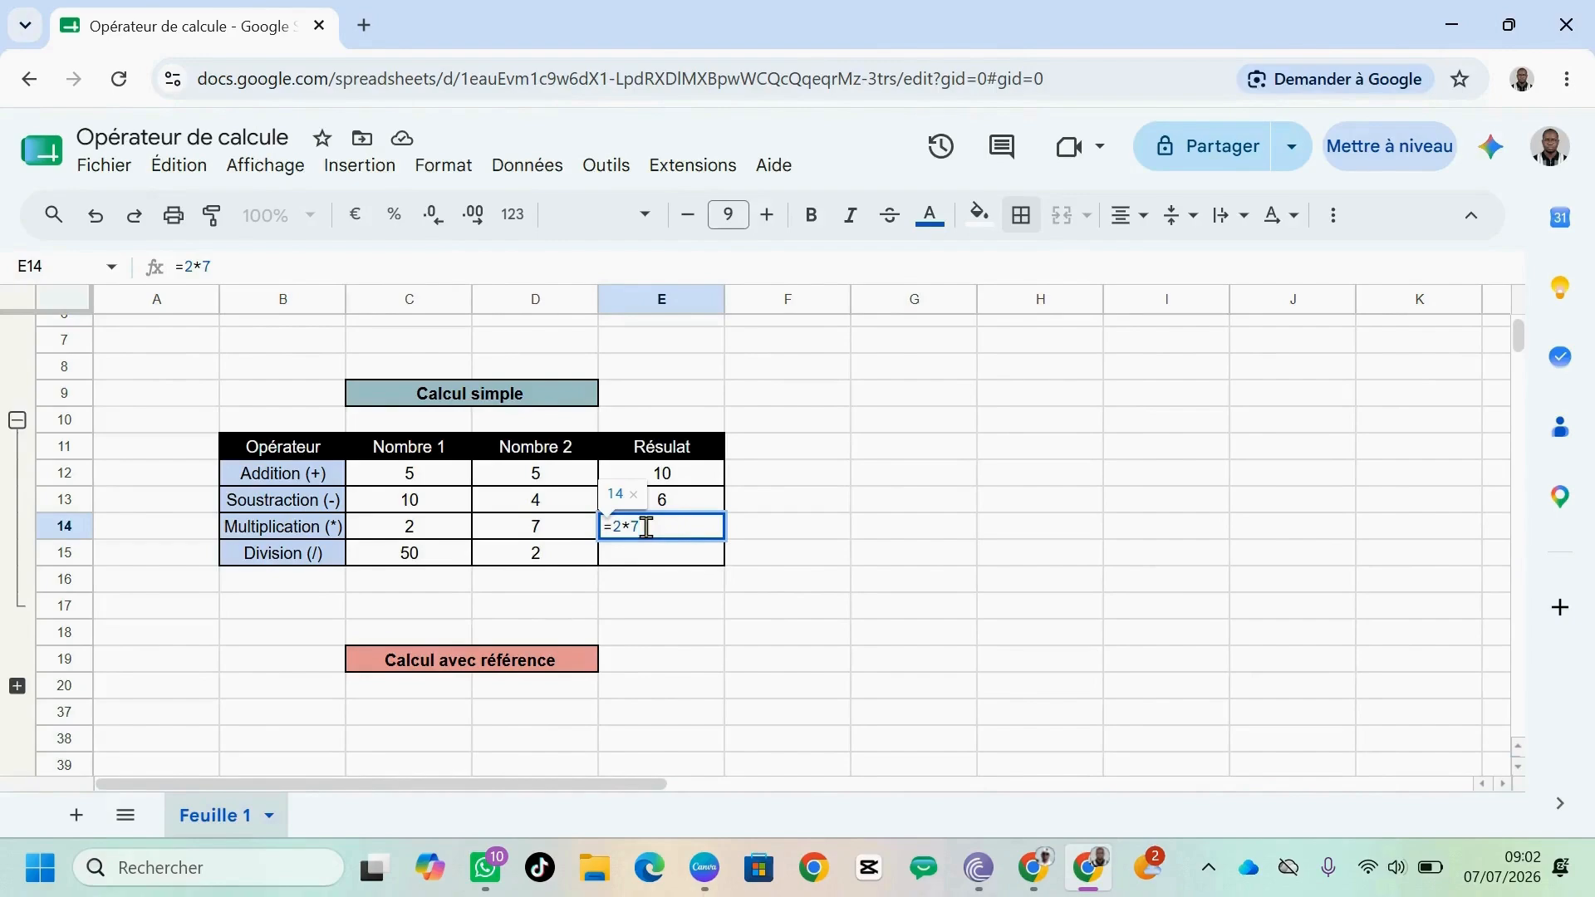
pyautogui.press('Return')
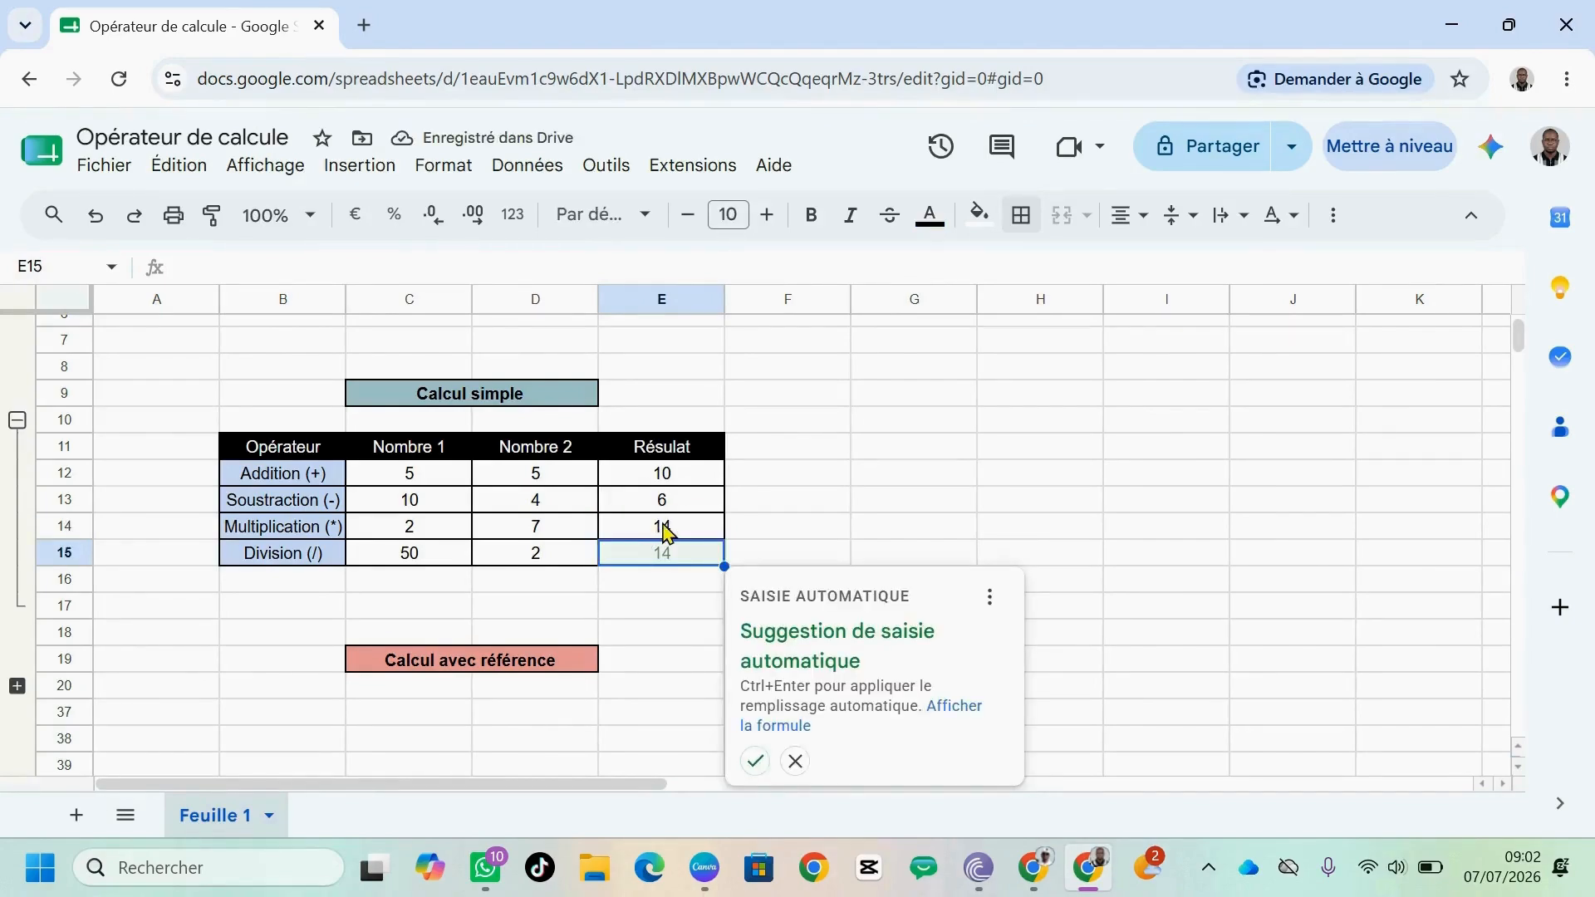
# Dismiss the autofill suggestion and enter =50/2 as the Division result in E15.
pyautogui.click(663, 555)
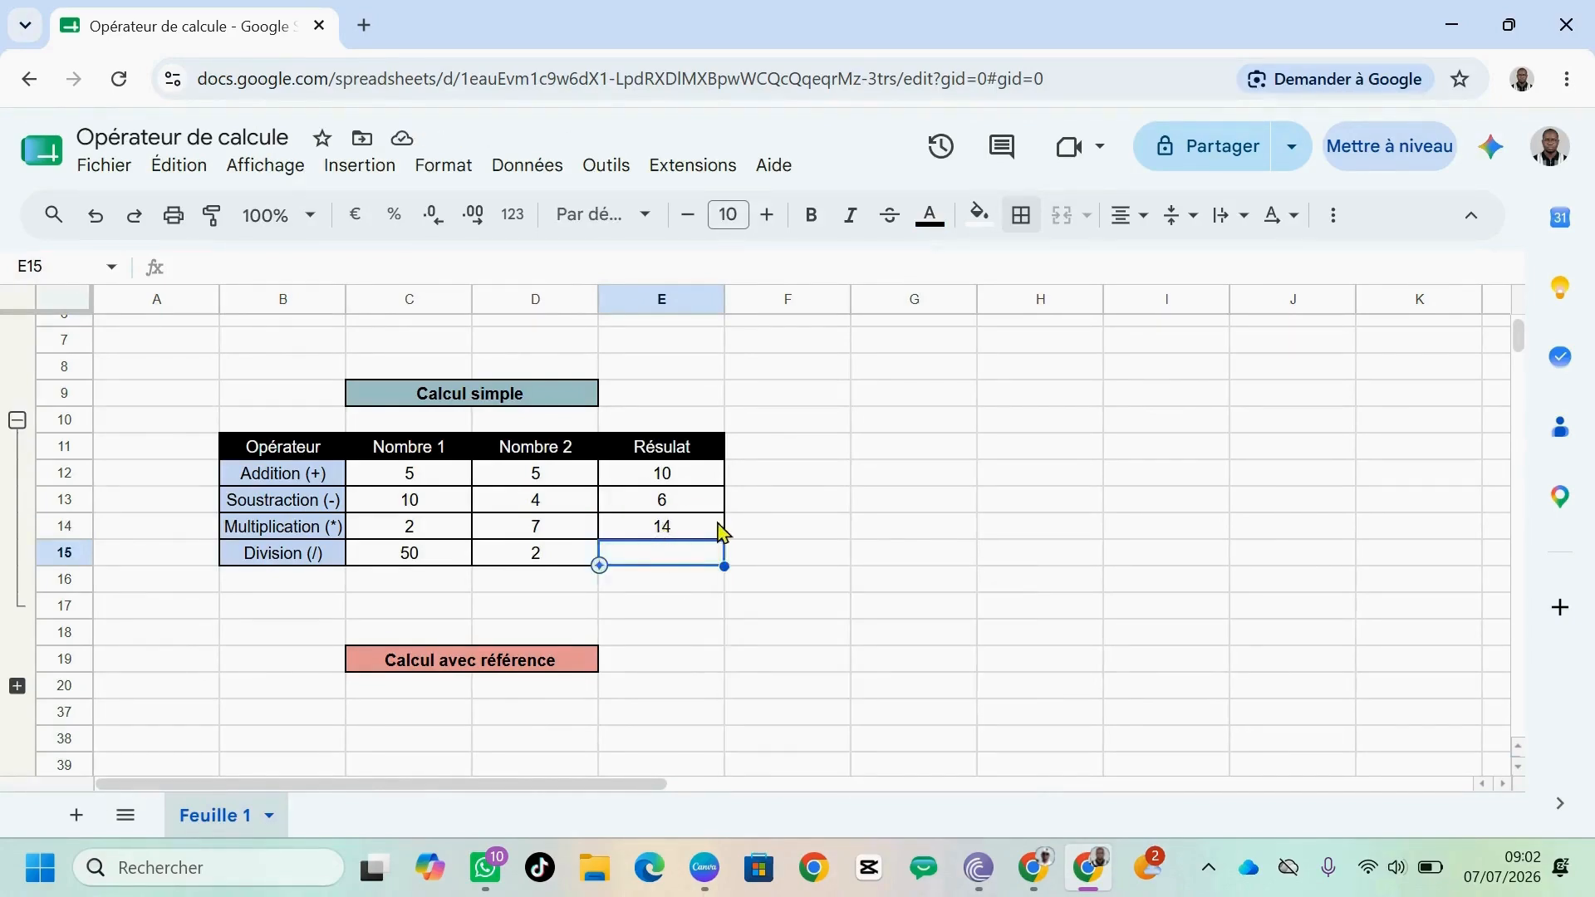
pyautogui.click(306, 559)
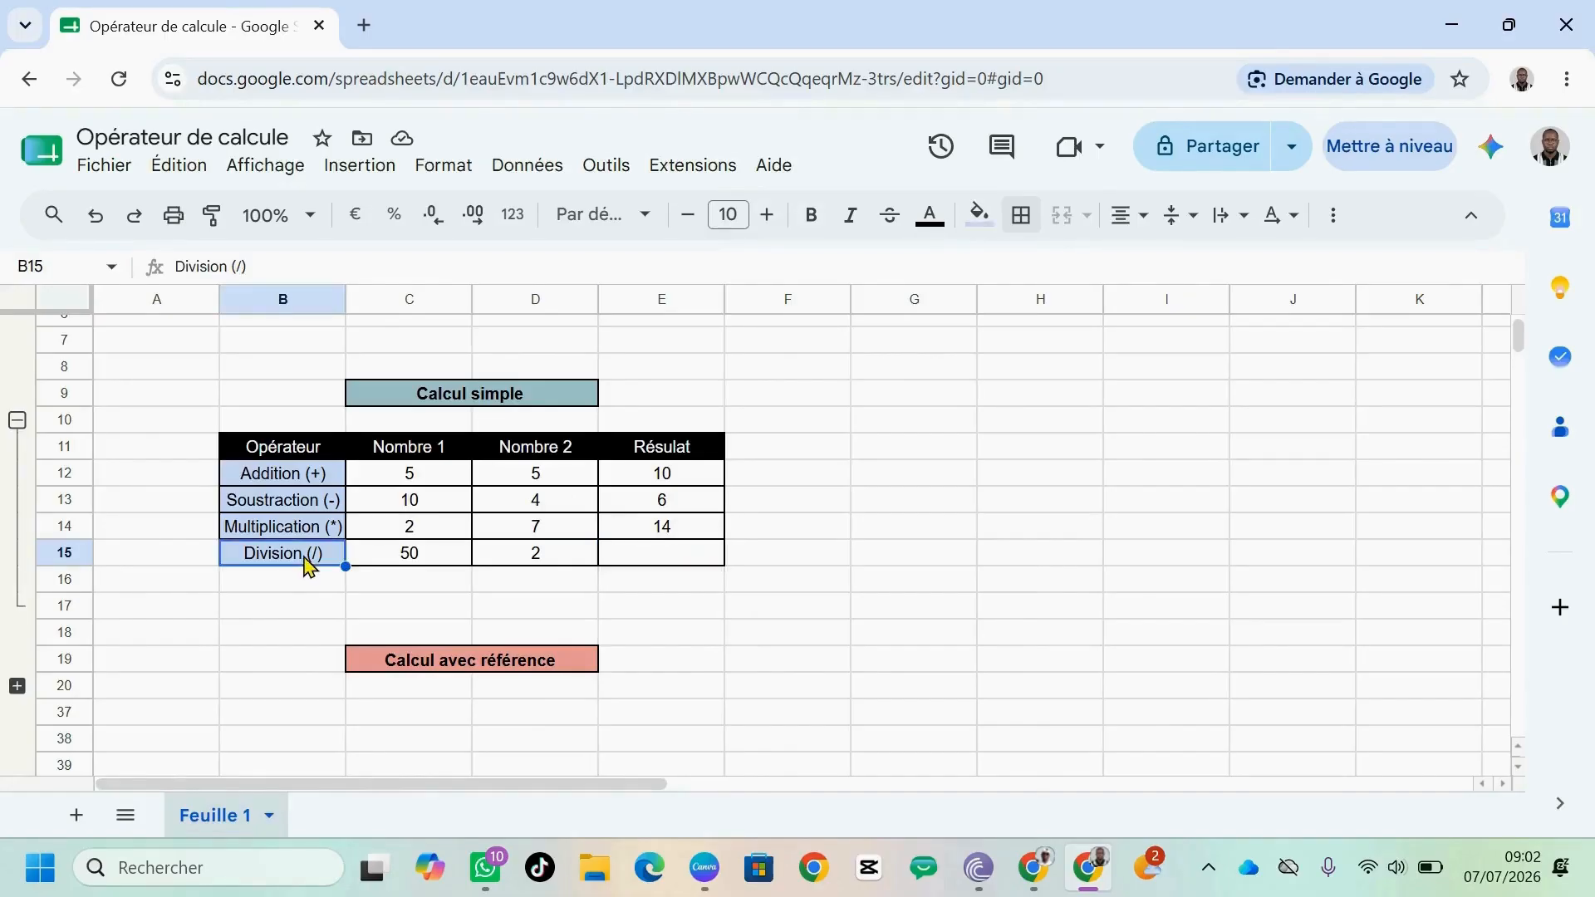
pyautogui.click(642, 561)
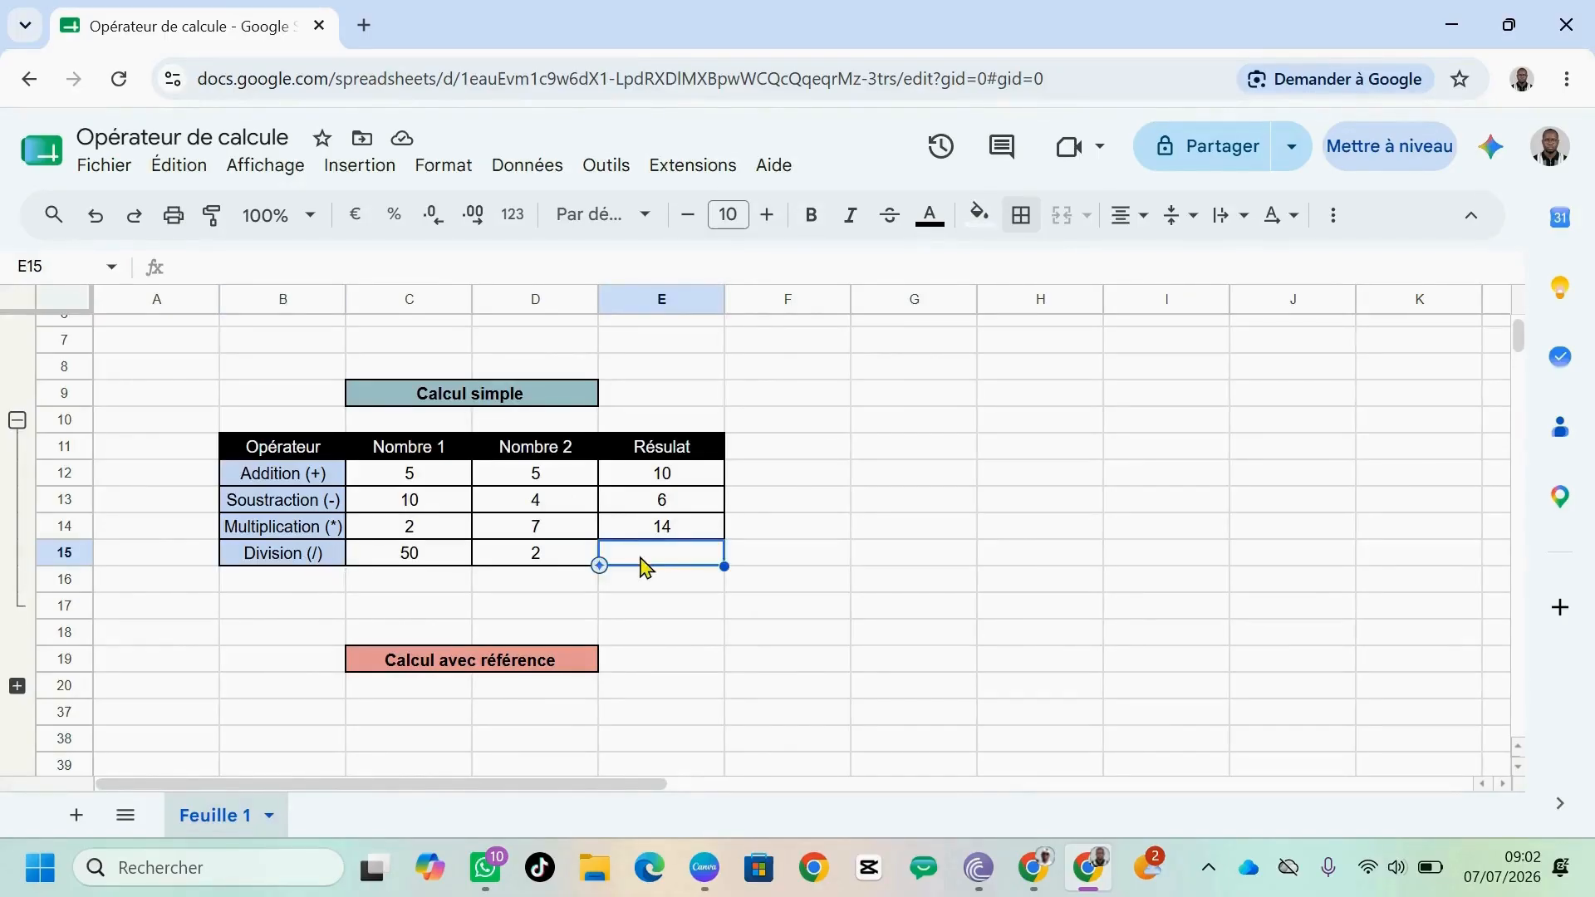
pyautogui.write('=50/')
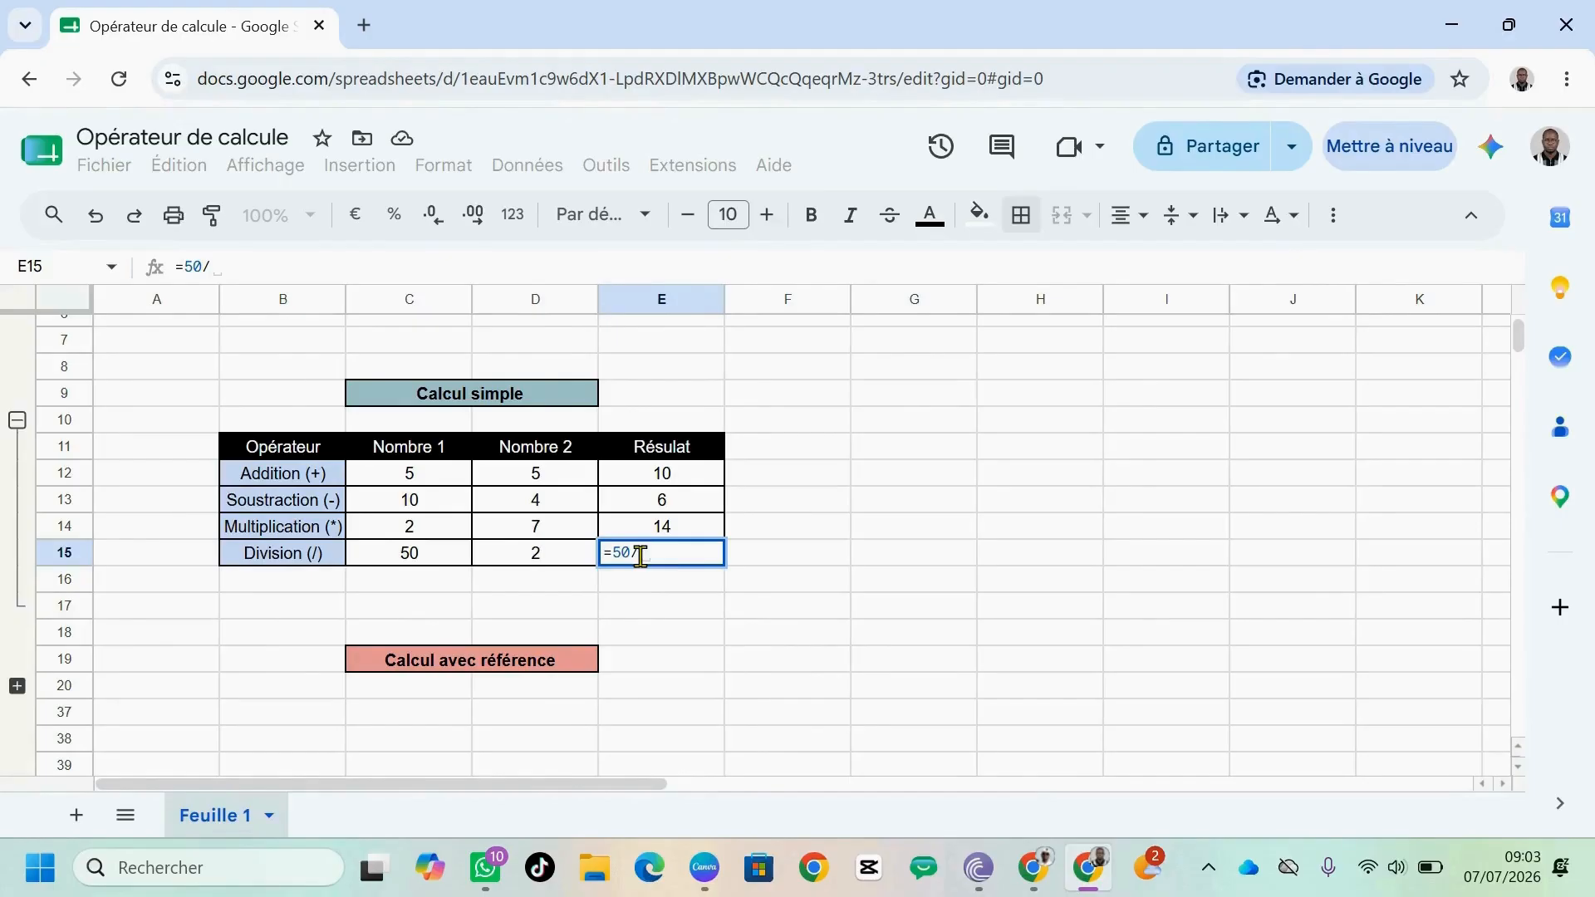
pyautogui.write('2')
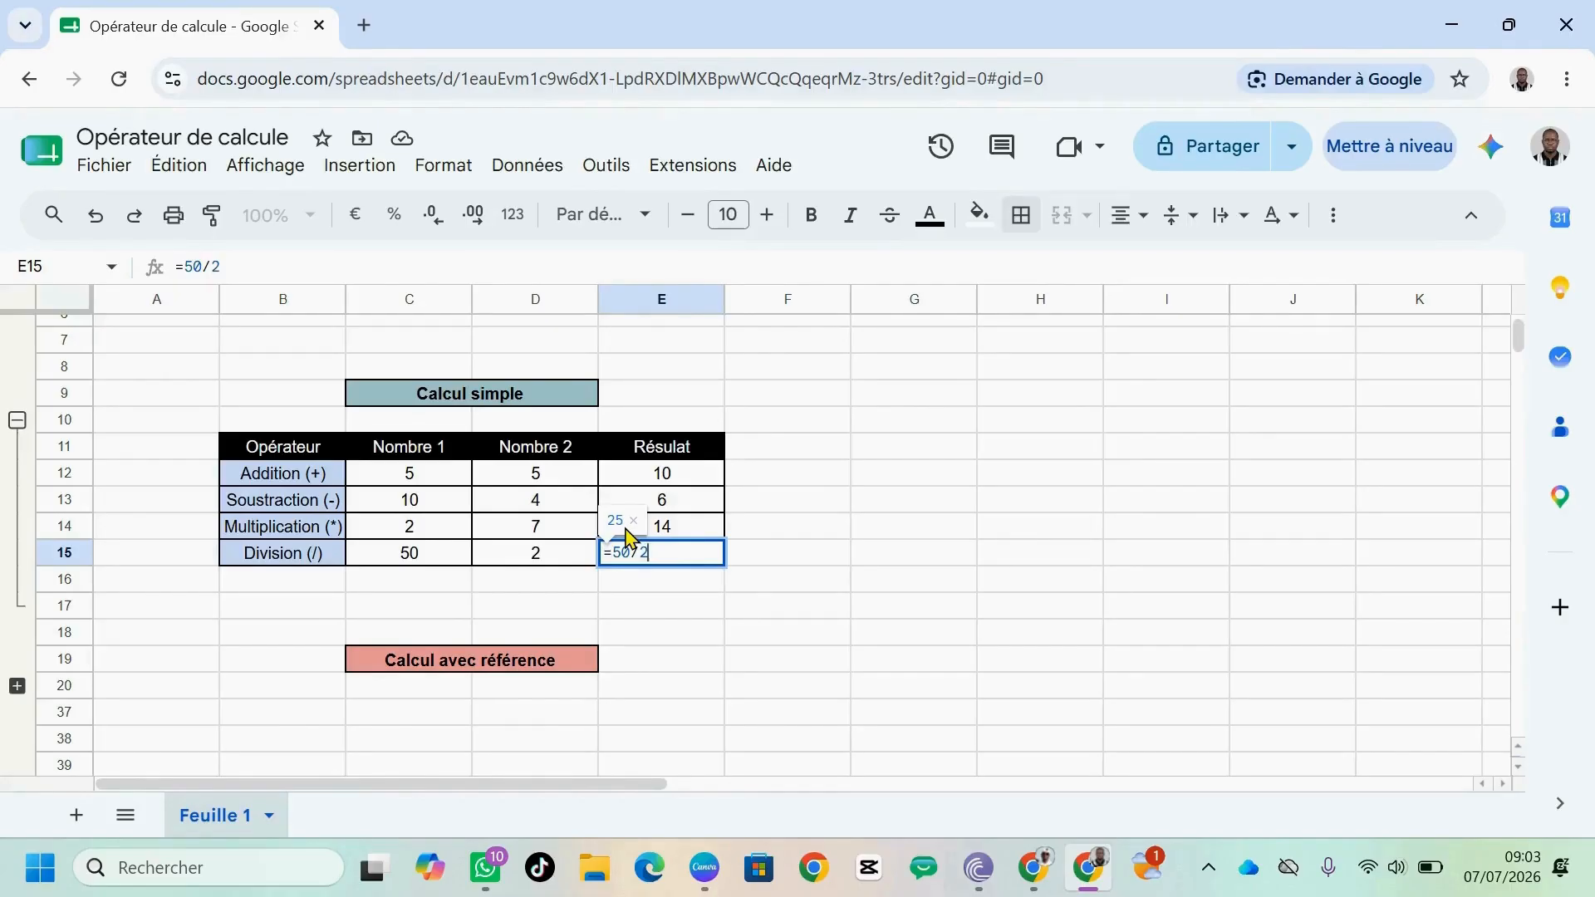
pyautogui.press('Return')
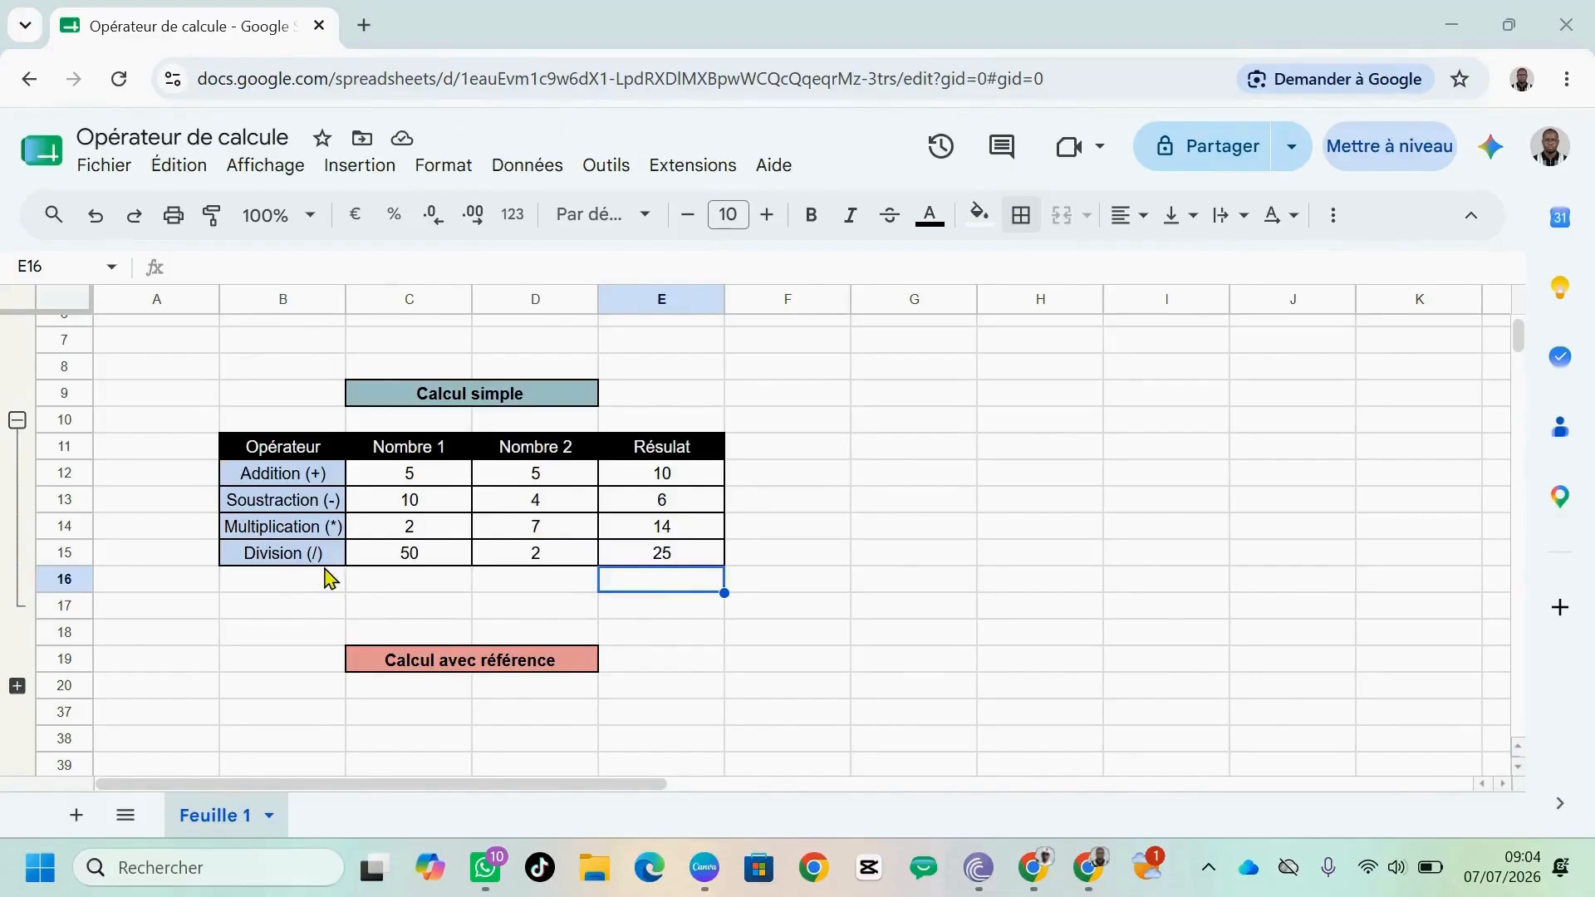
# Collapse the Calcul simple row group and expand the one under Calcul avec référence.
pyautogui.click(335, 562)
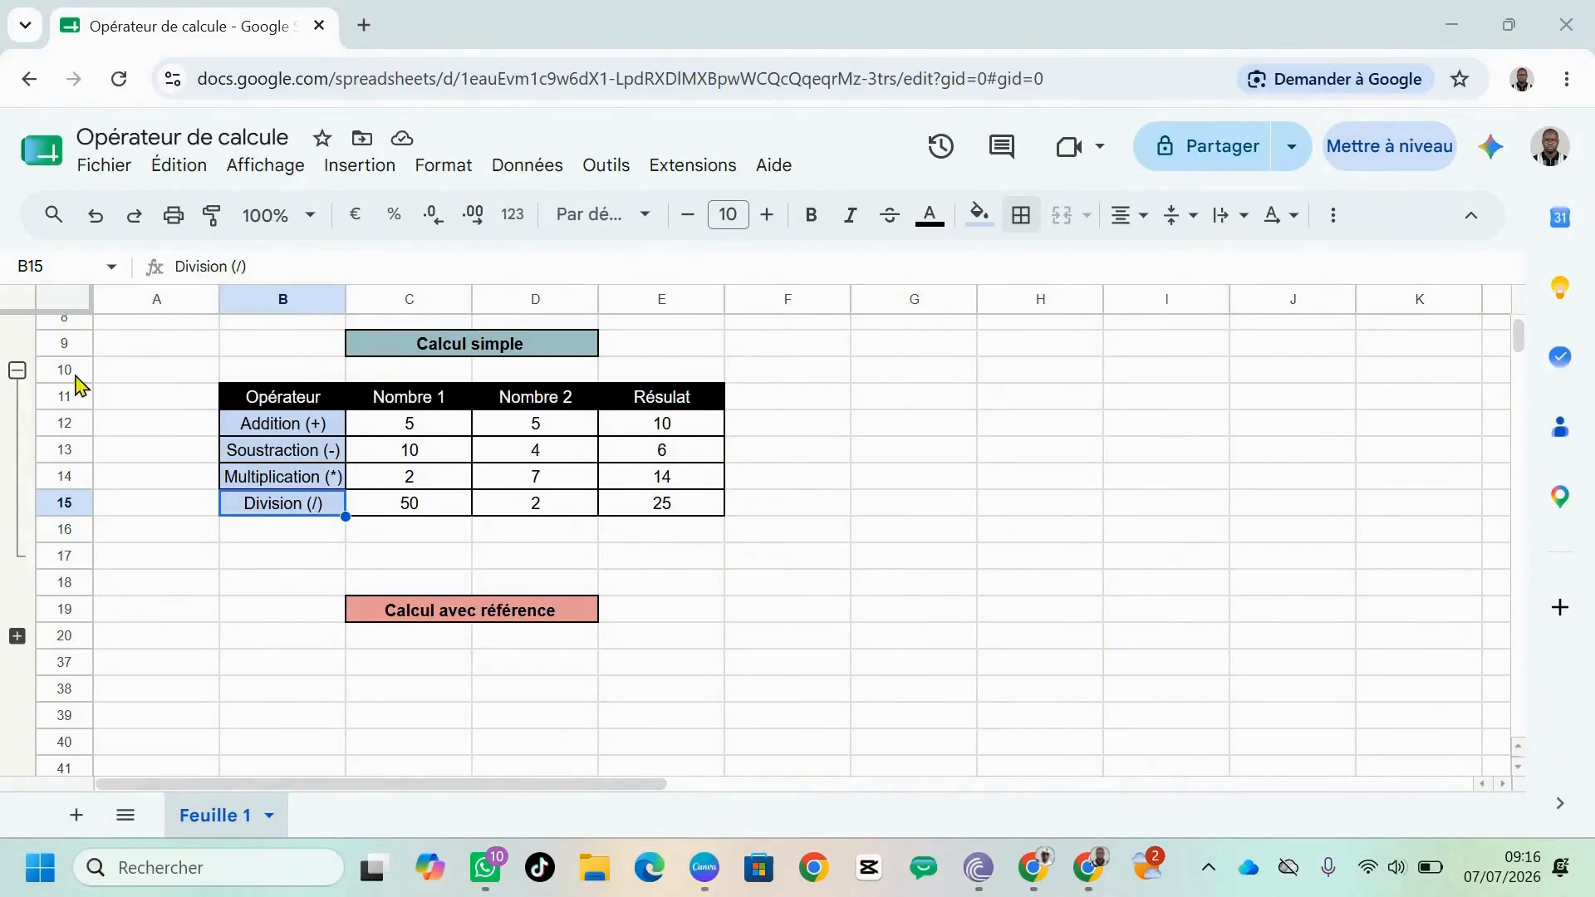
pyautogui.click(17, 371)
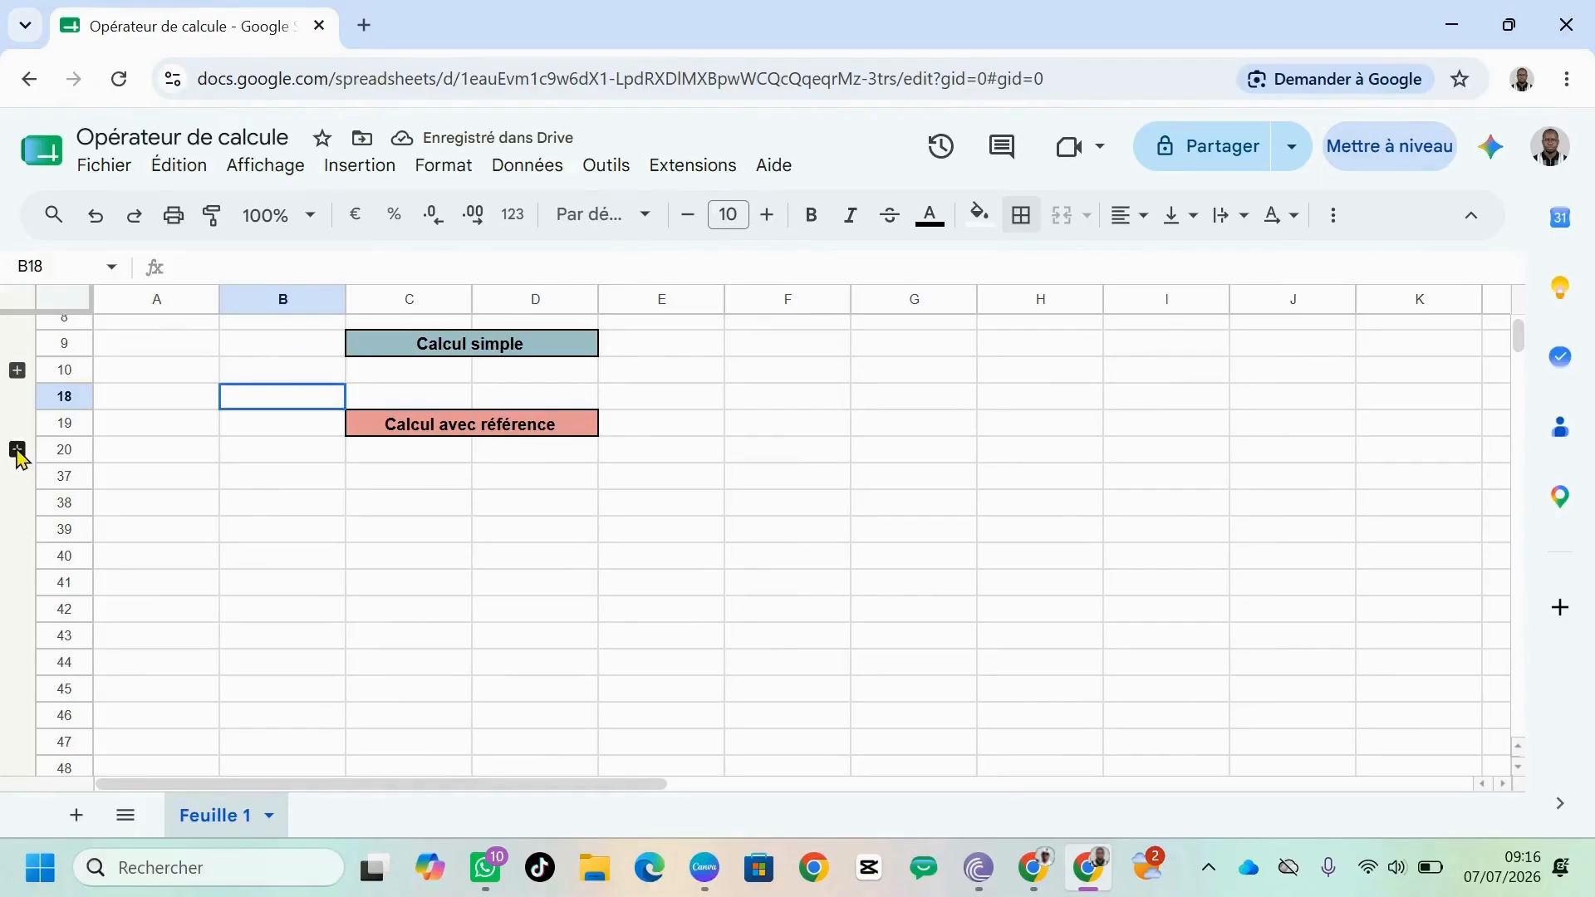
pyautogui.click(18, 450)
# Enter =C22+C23 as the Addition result in C30 of the Calcul avec référence table, referencing Nombre1 and Nombre2.
pyautogui.scroll(-4, 596, 412)
pyautogui.click(407, 404)
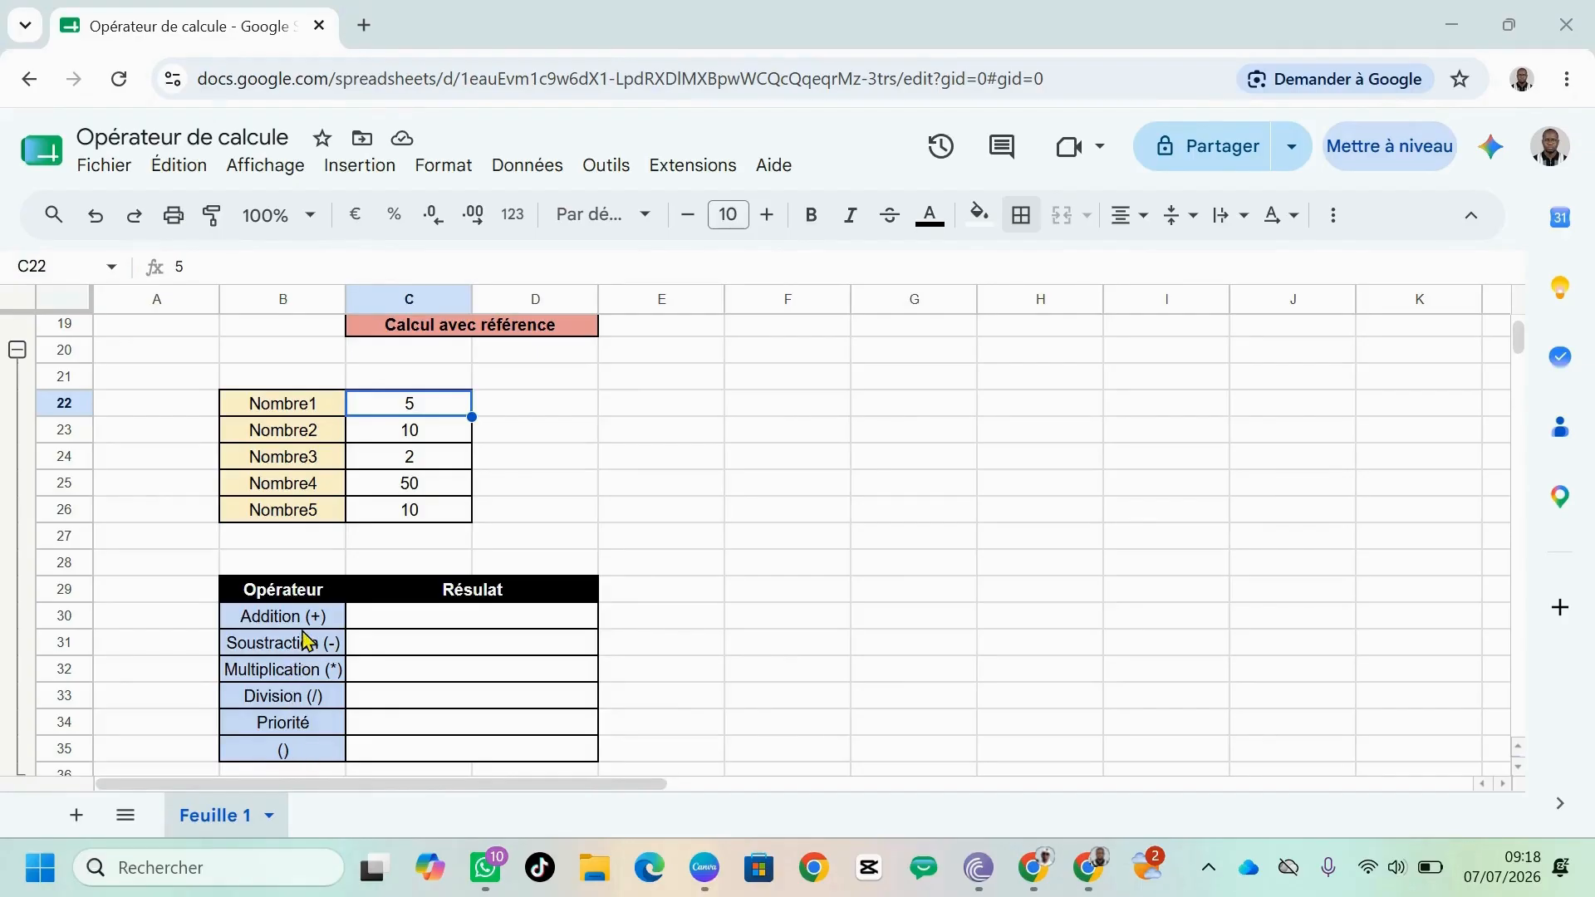
pyautogui.click(368, 624)
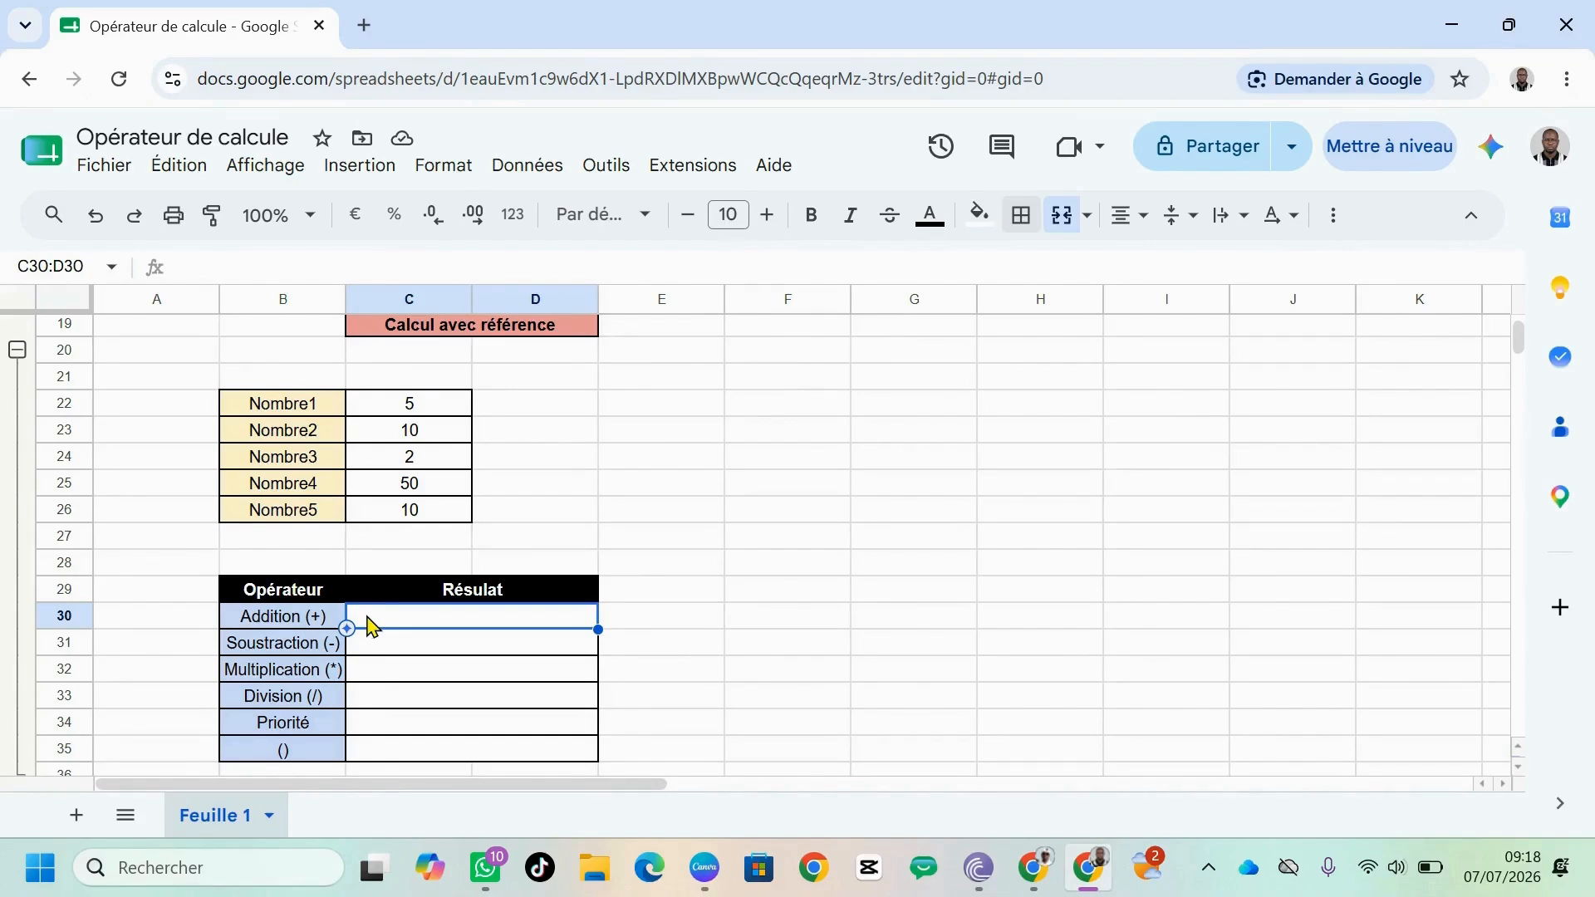
pyautogui.write('=')
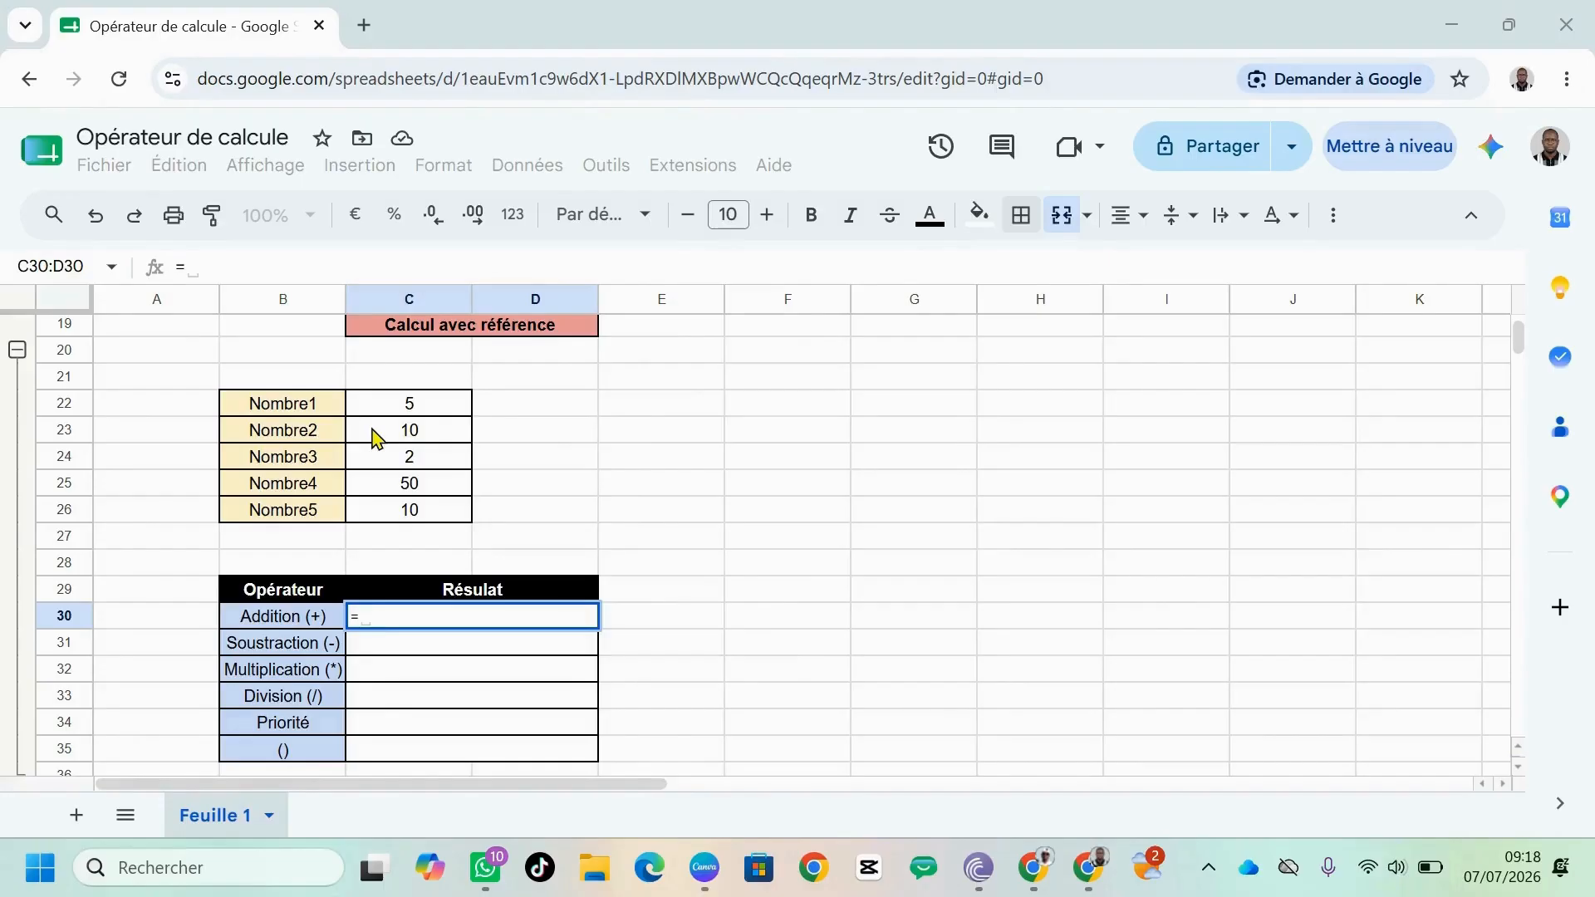
pyautogui.click(373, 607)
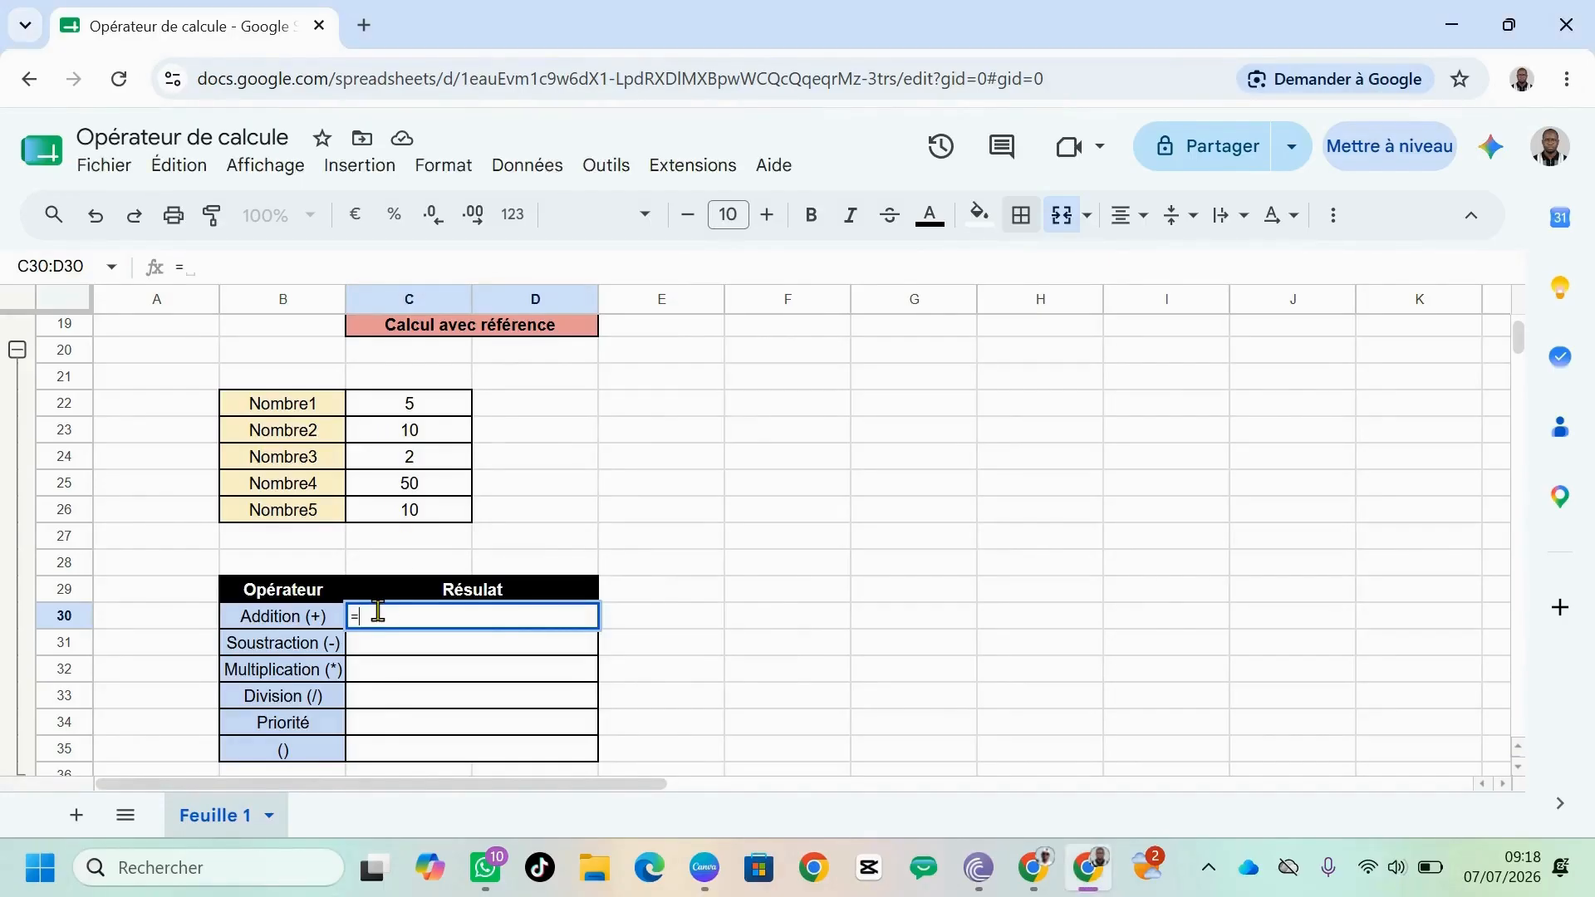
pyautogui.click(408, 410)
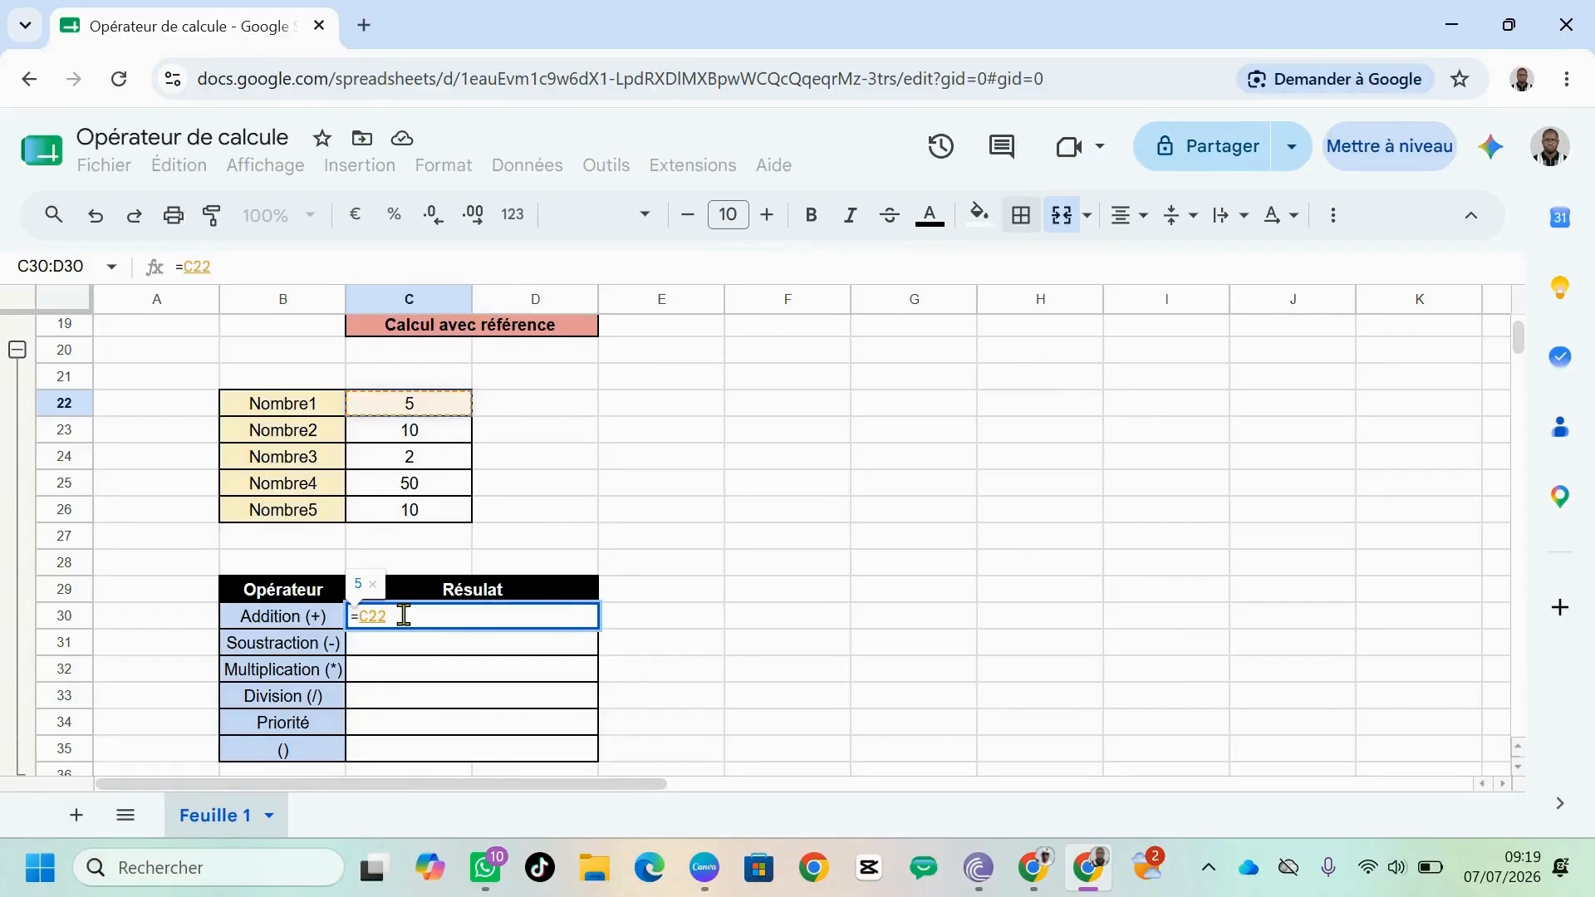
pyautogui.write('+')
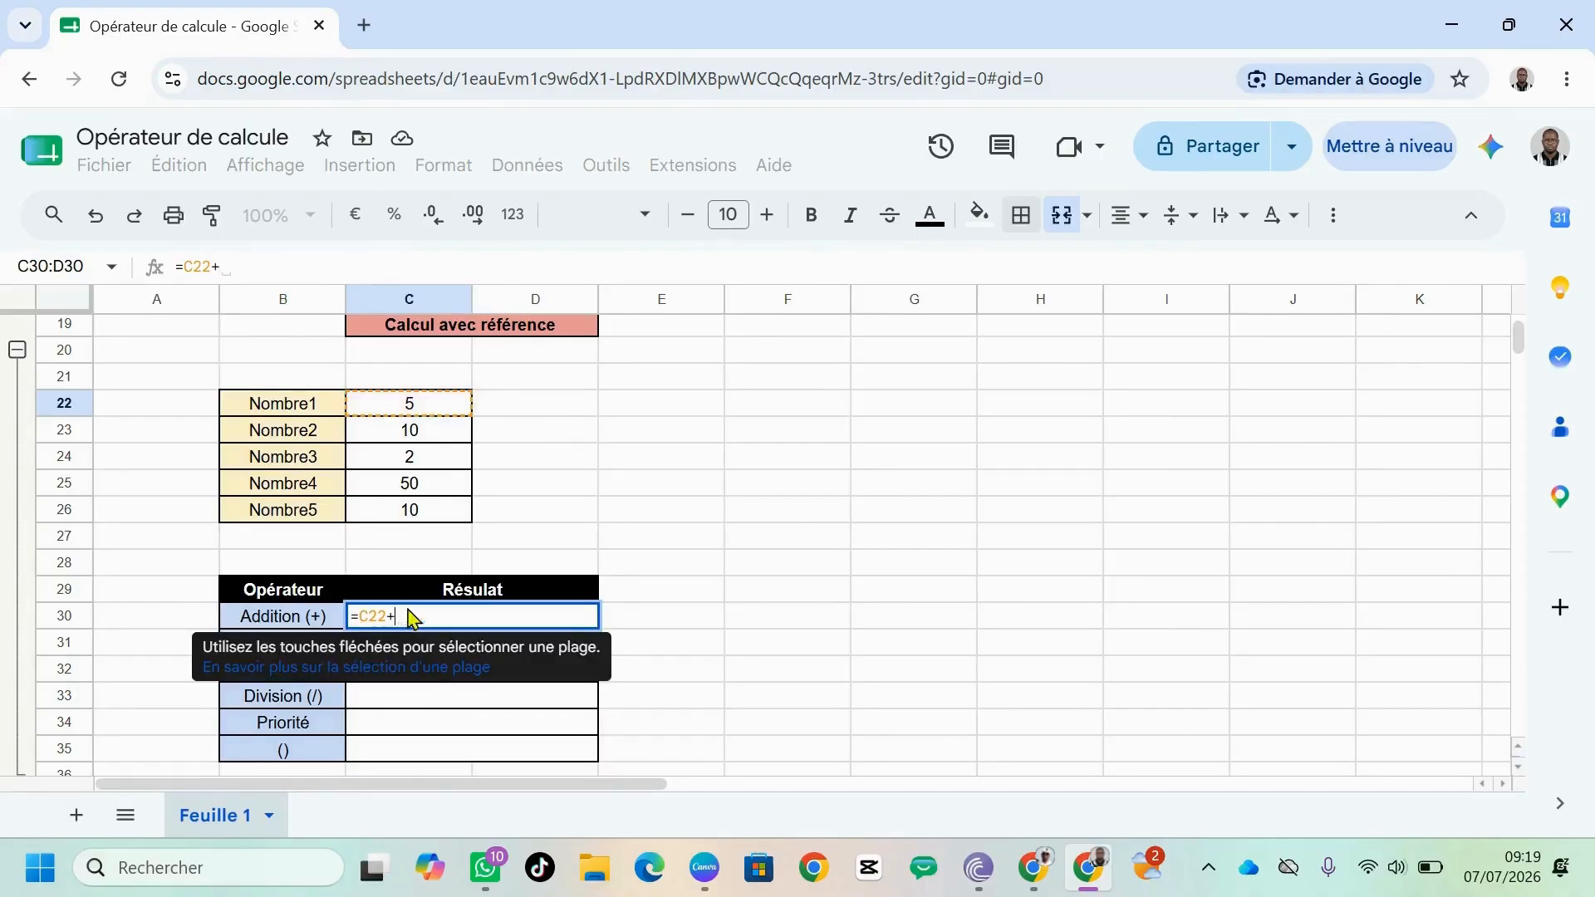
pyautogui.click(404, 441)
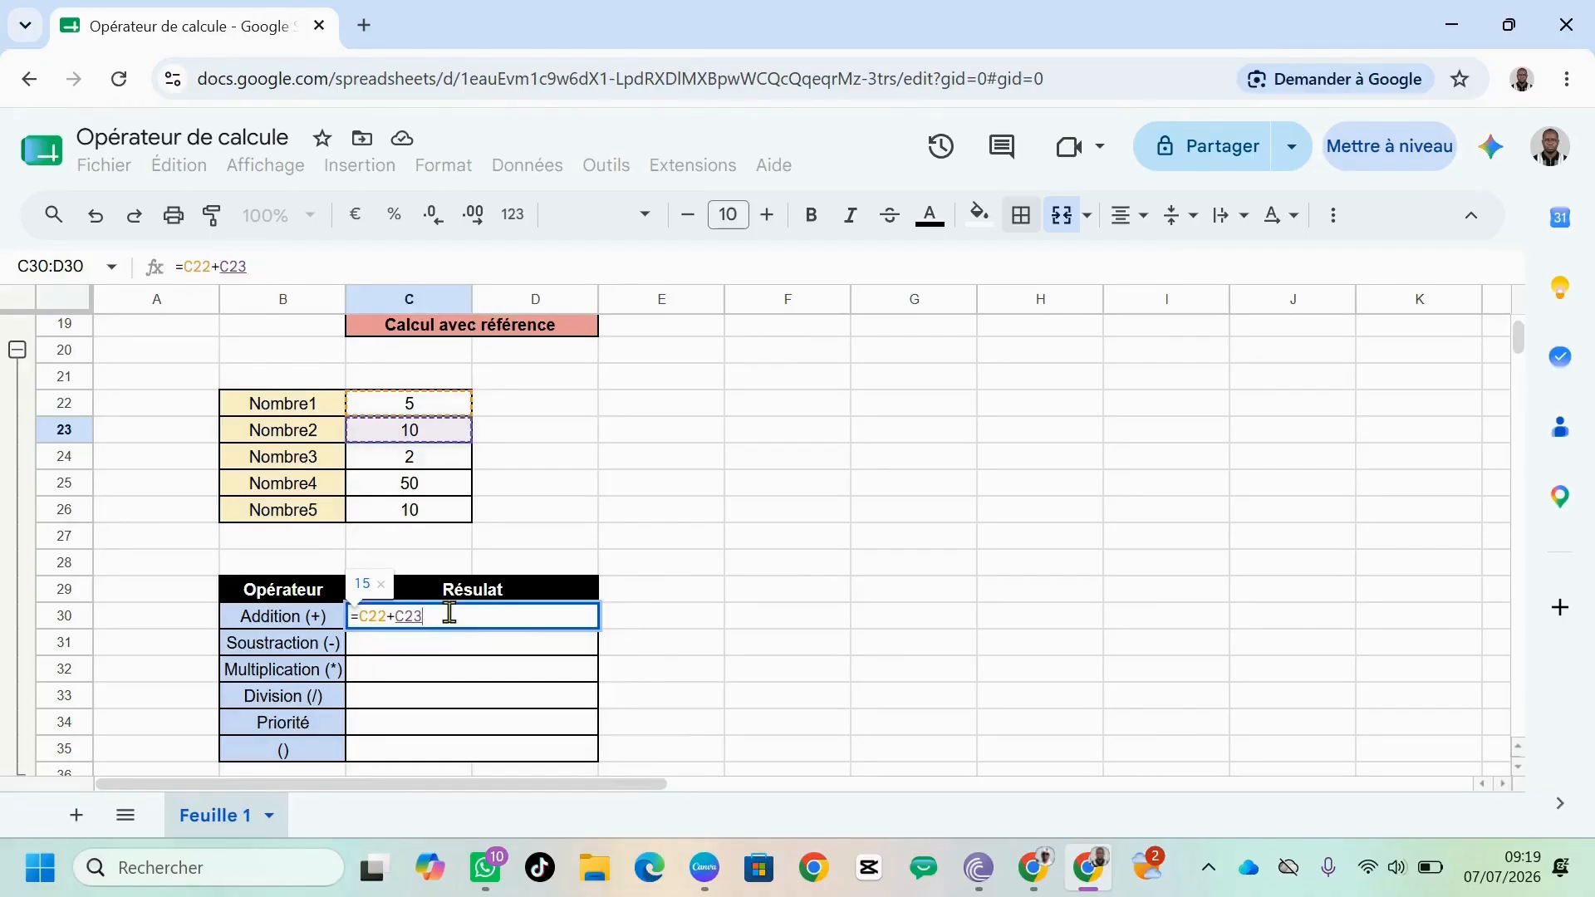
pyautogui.press('Return')
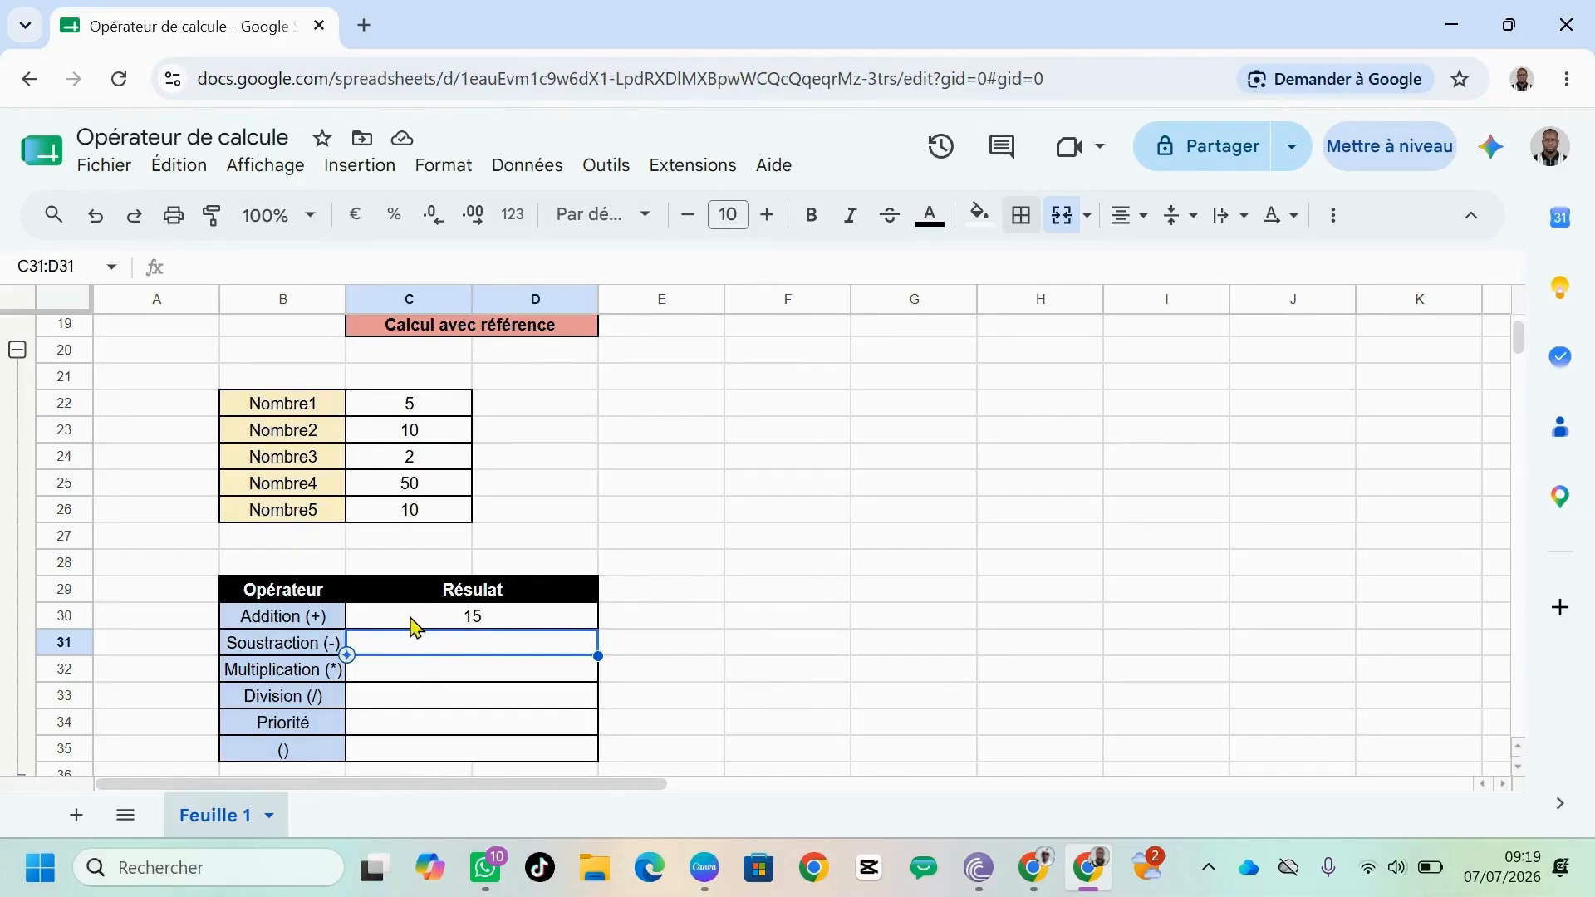
# Enter =C23-C24 as the Soustraction result in C31, referencing Nombre2 and Nombre3.
pyautogui.click(259, 649)
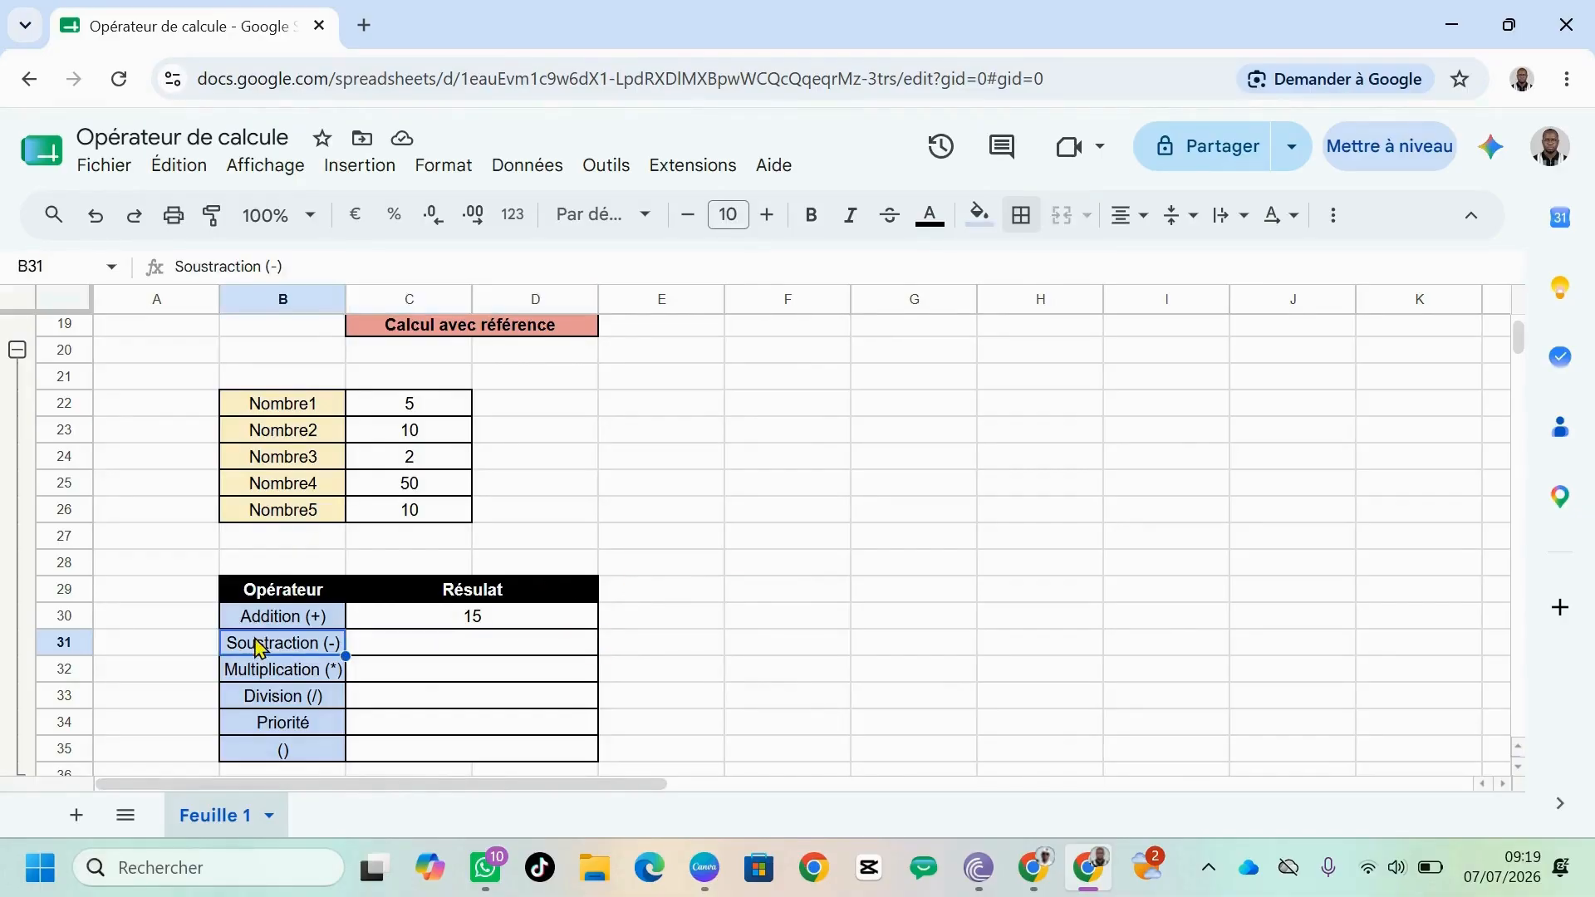
pyautogui.click(407, 649)
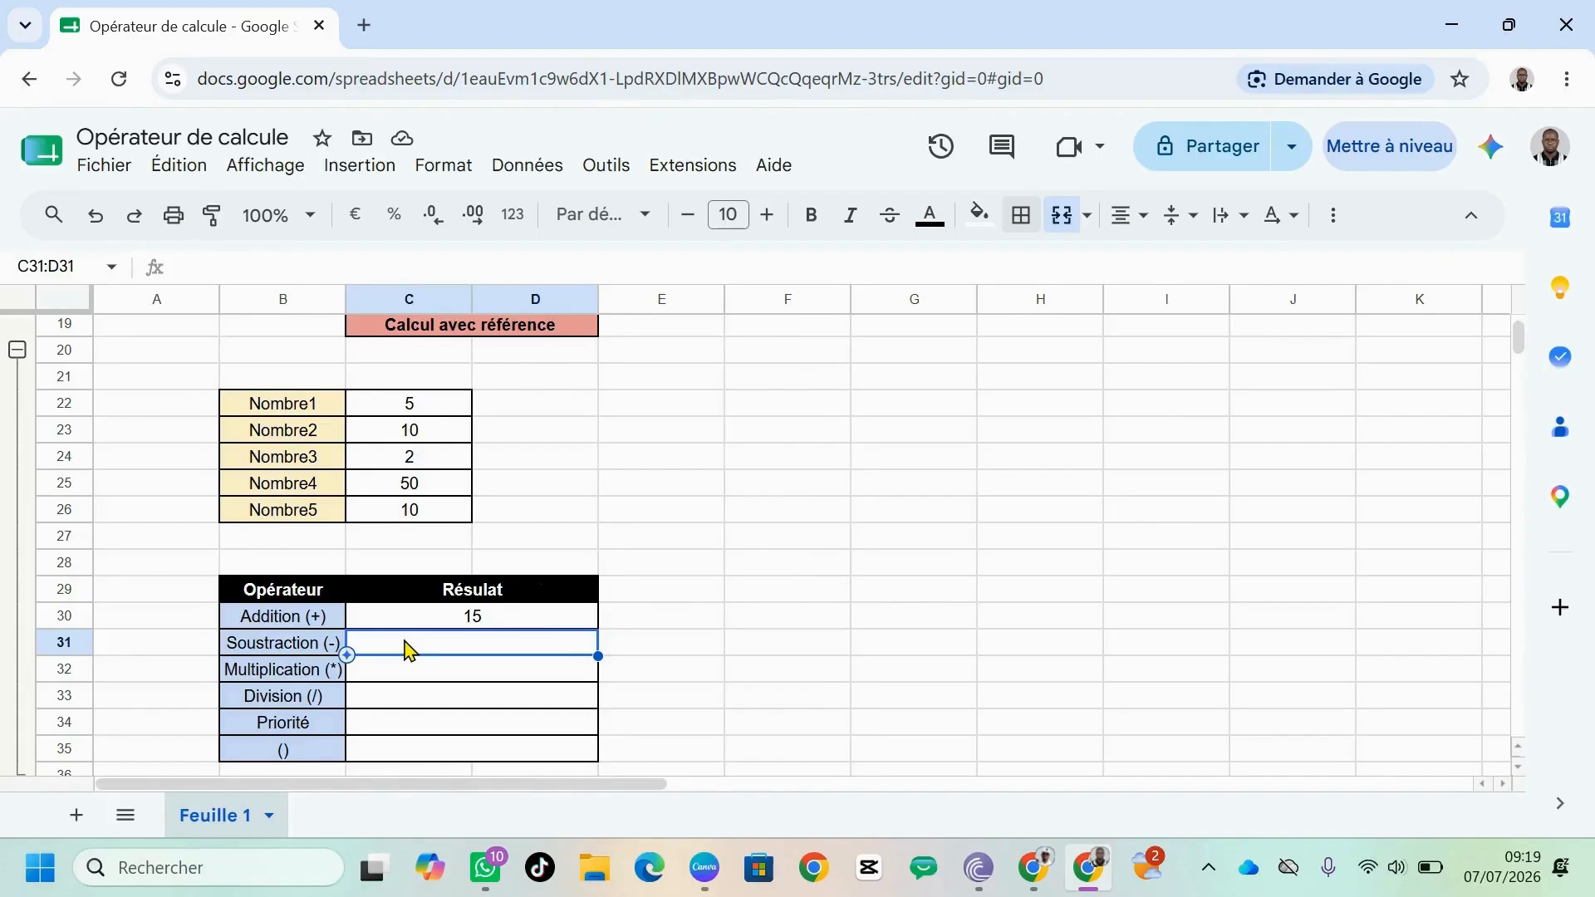
pyautogui.write('=')
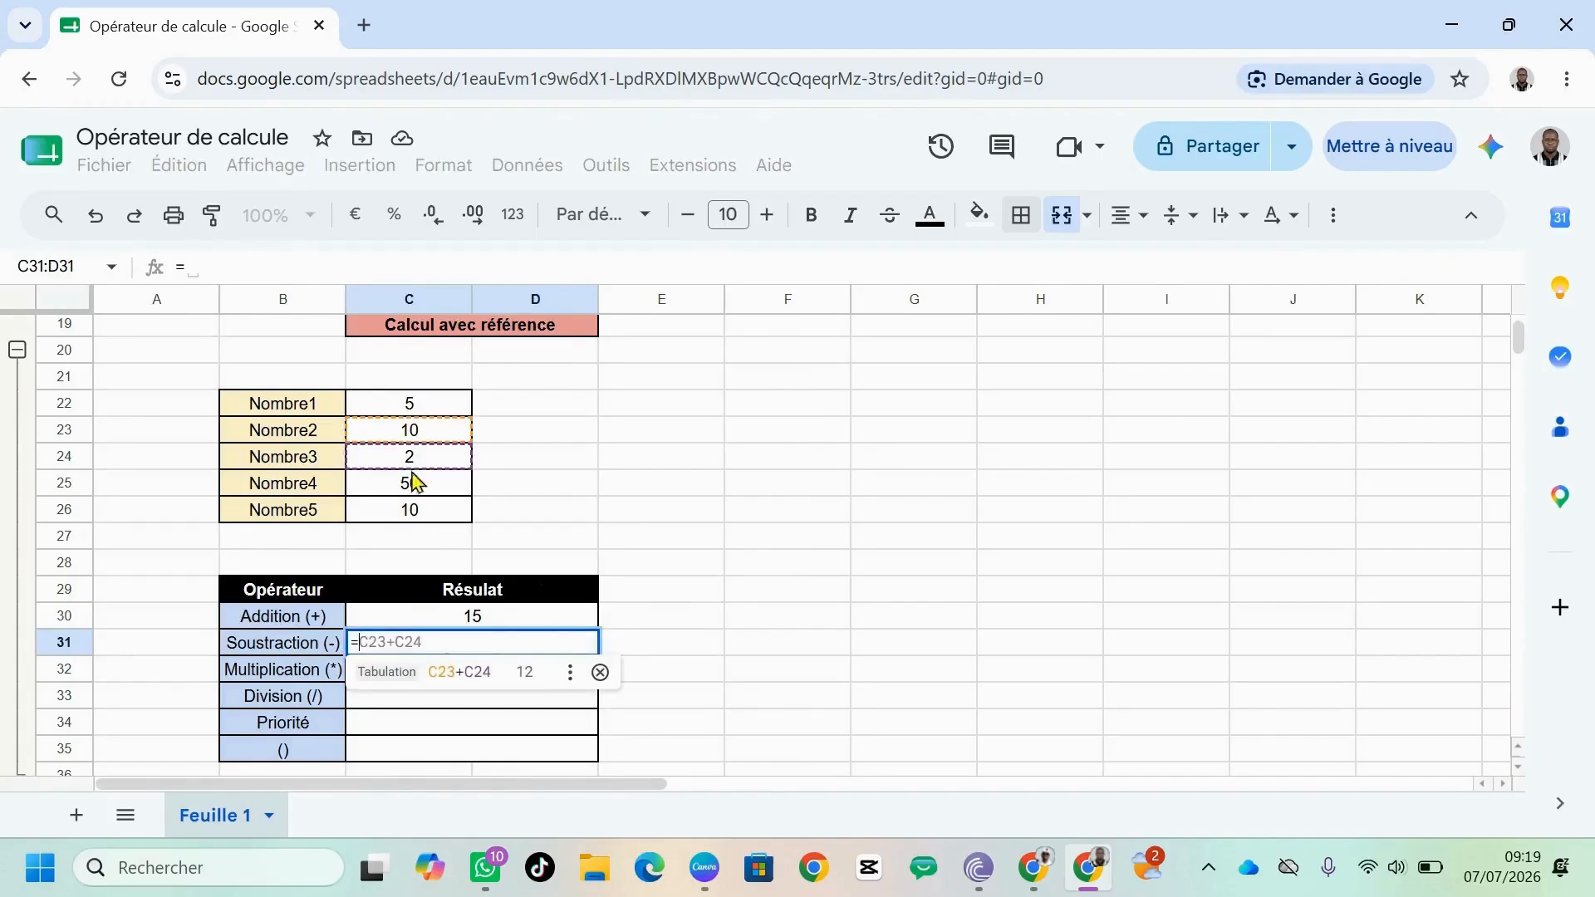
pyautogui.click(408, 439)
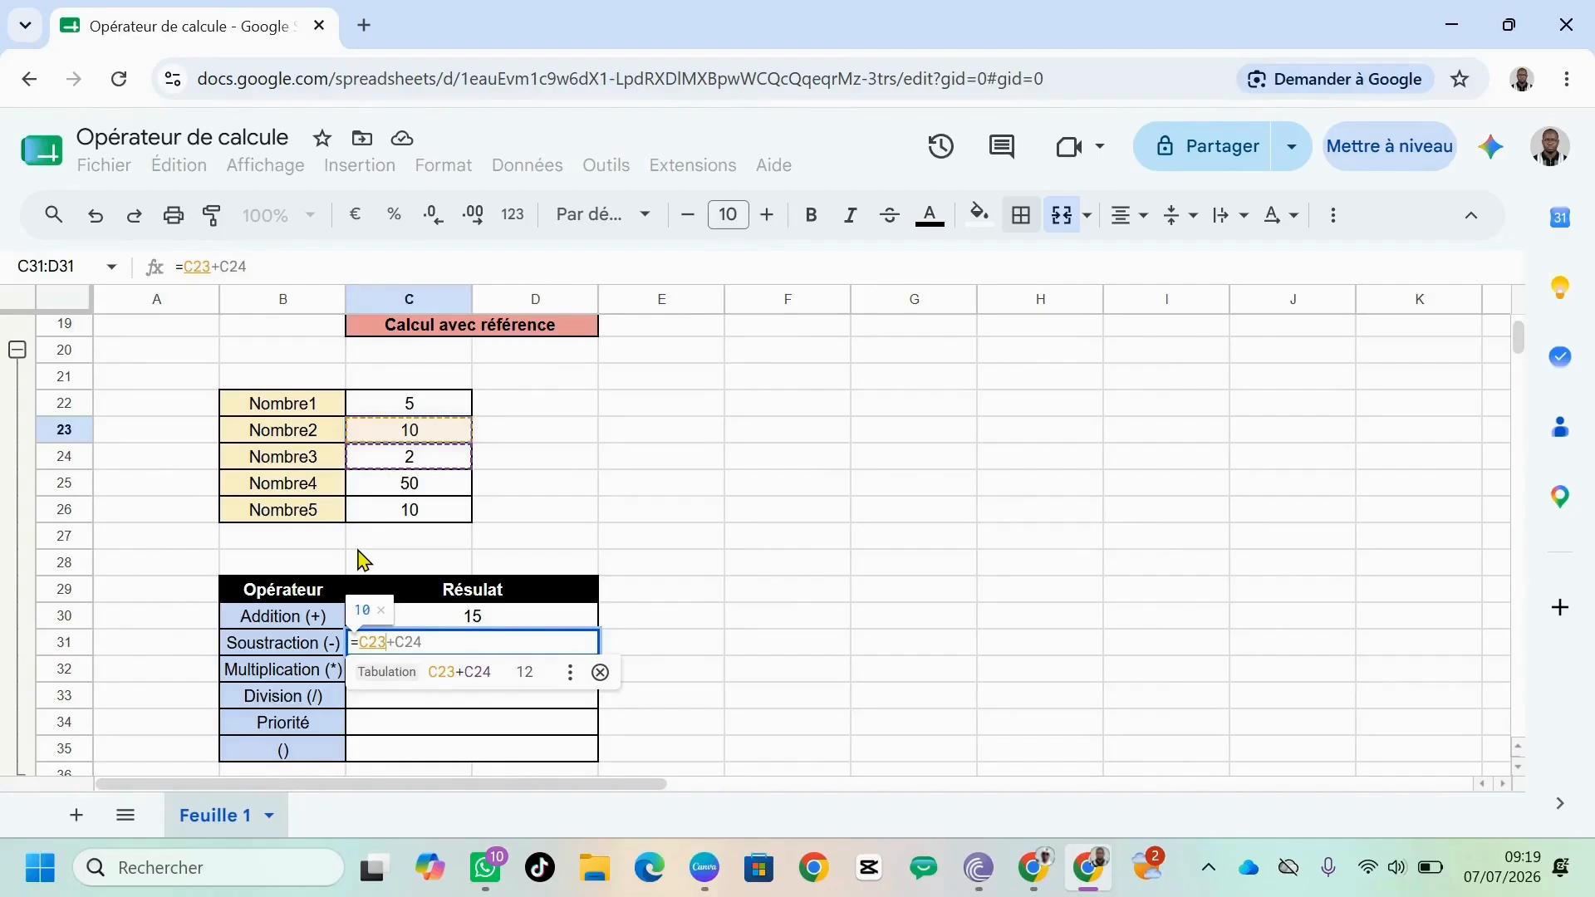
pyautogui.write('-')
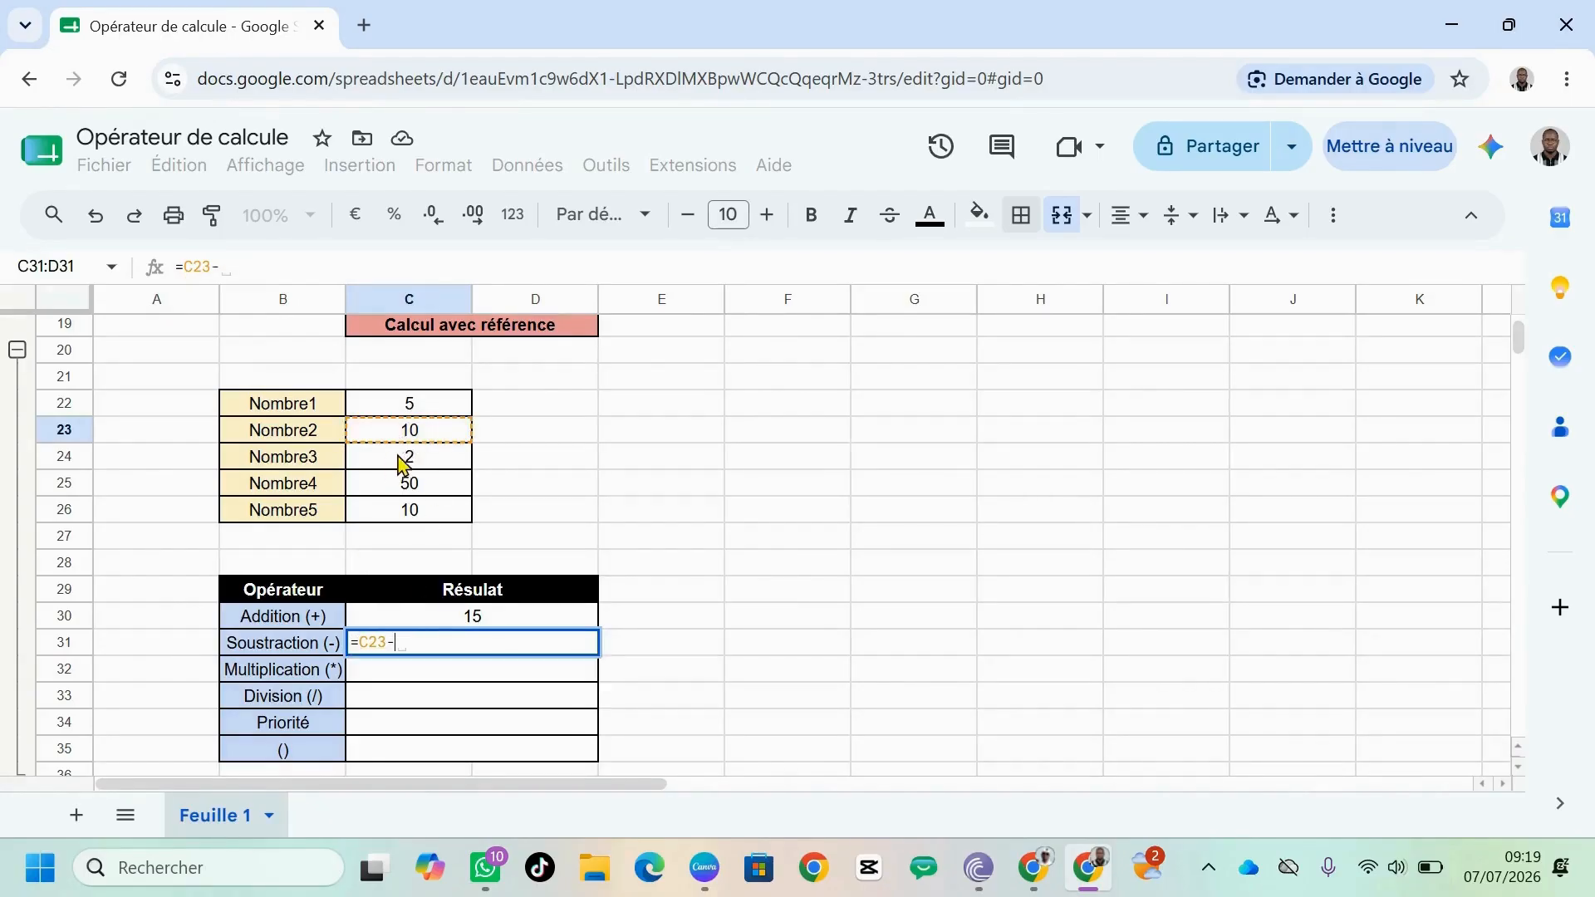
pyautogui.click(407, 462)
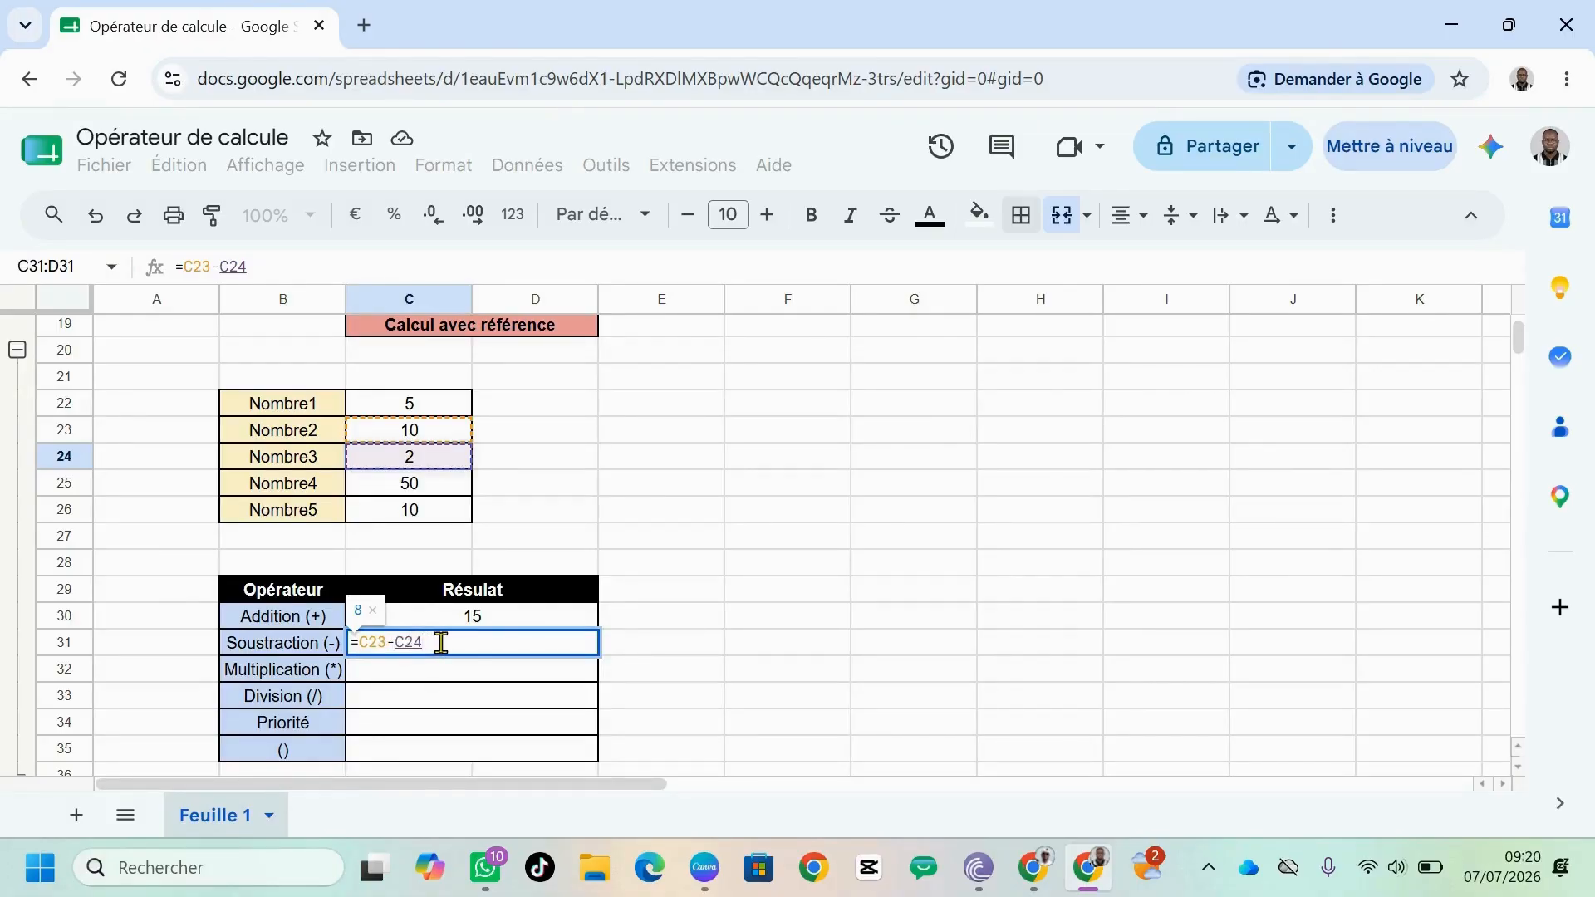
pyautogui.press('Return')
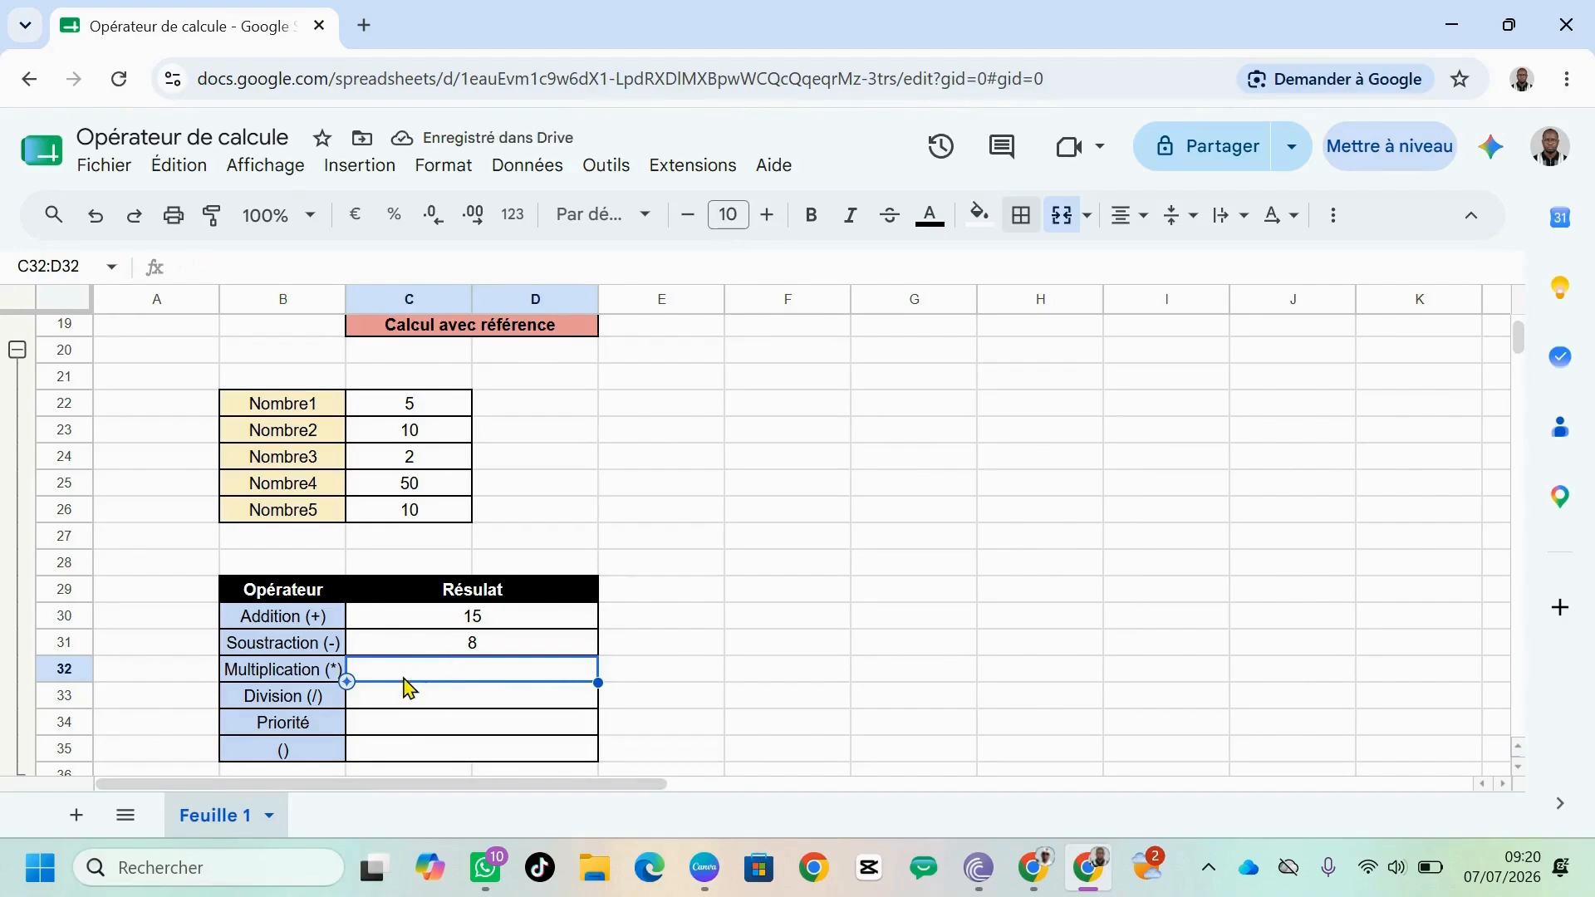
# Enter =C25*C24 as the Multiplication result in C32, referencing Nombre4 and Nombre3.
pyautogui.write('=')
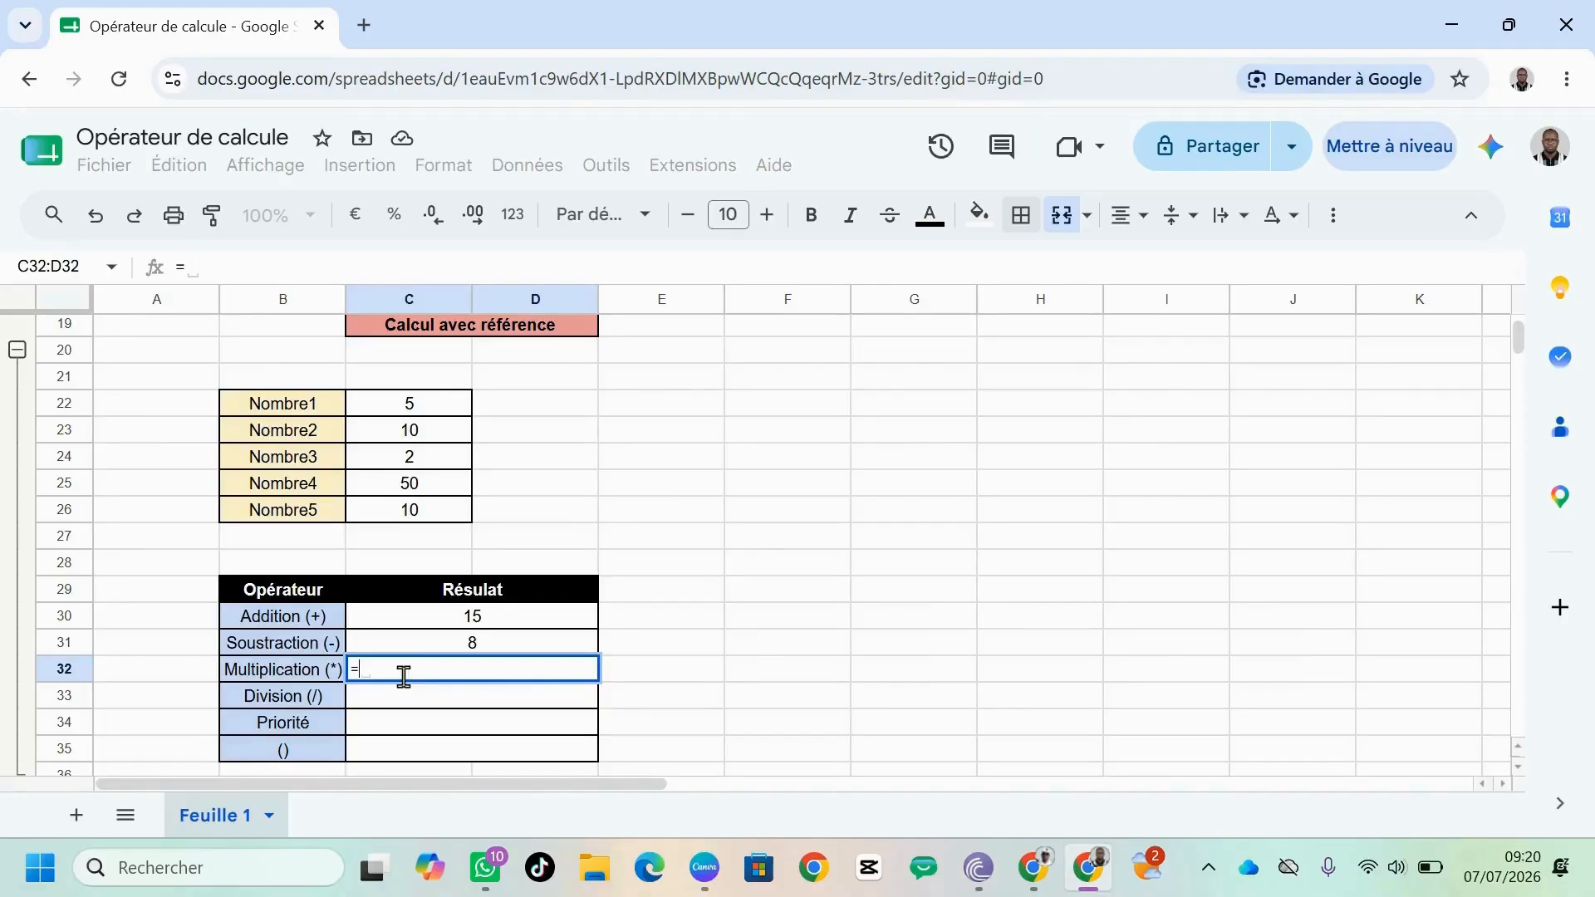
pyautogui.click(403, 492)
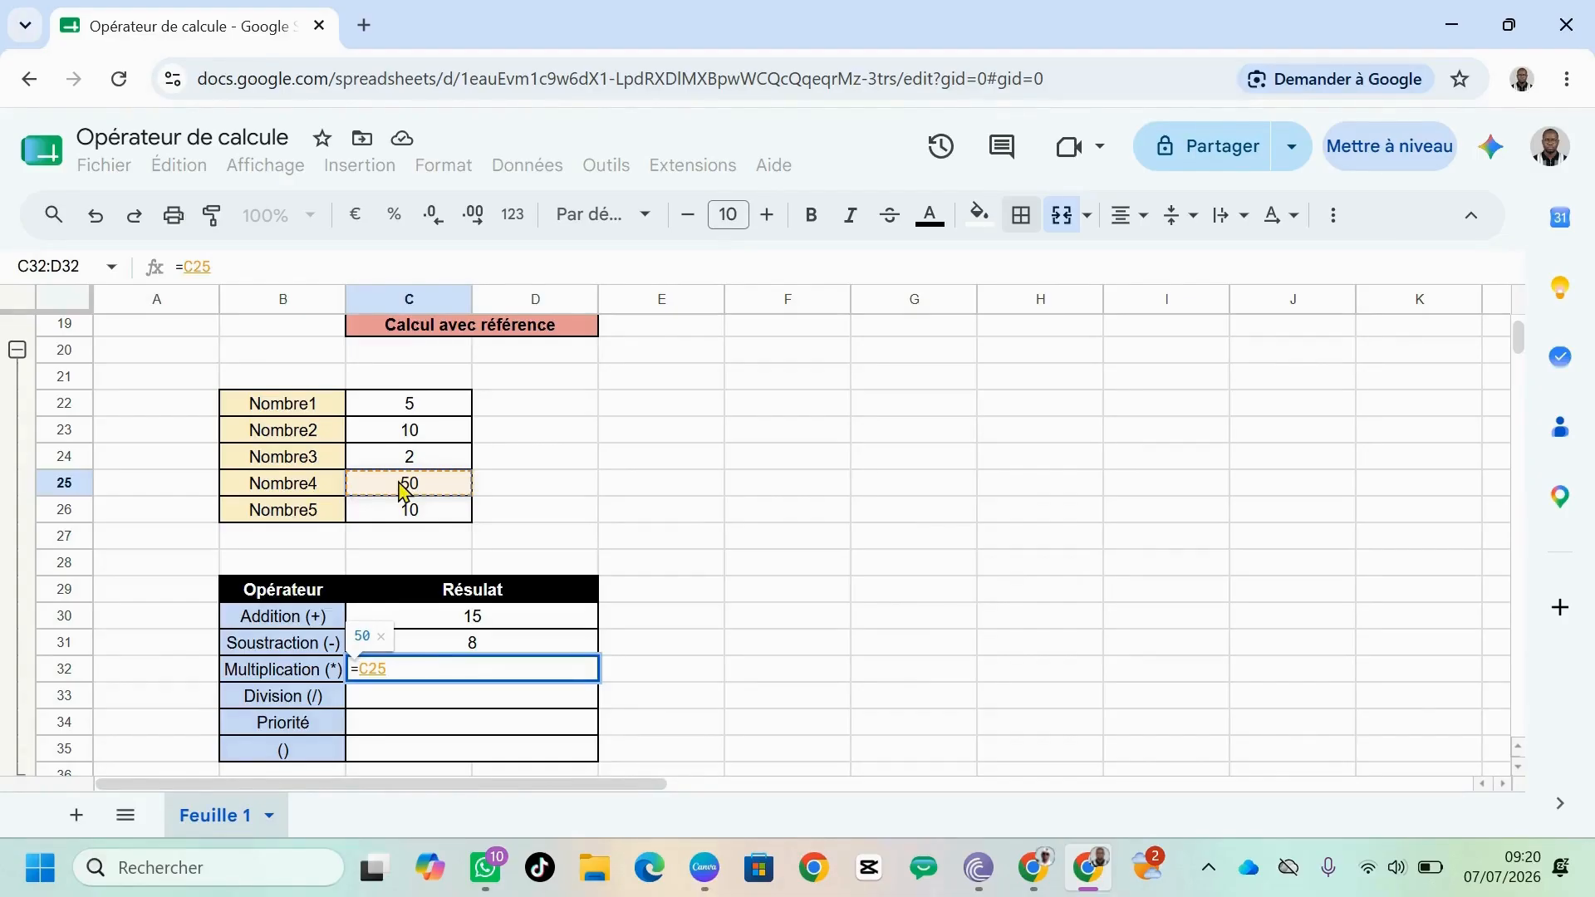
pyautogui.write('*')
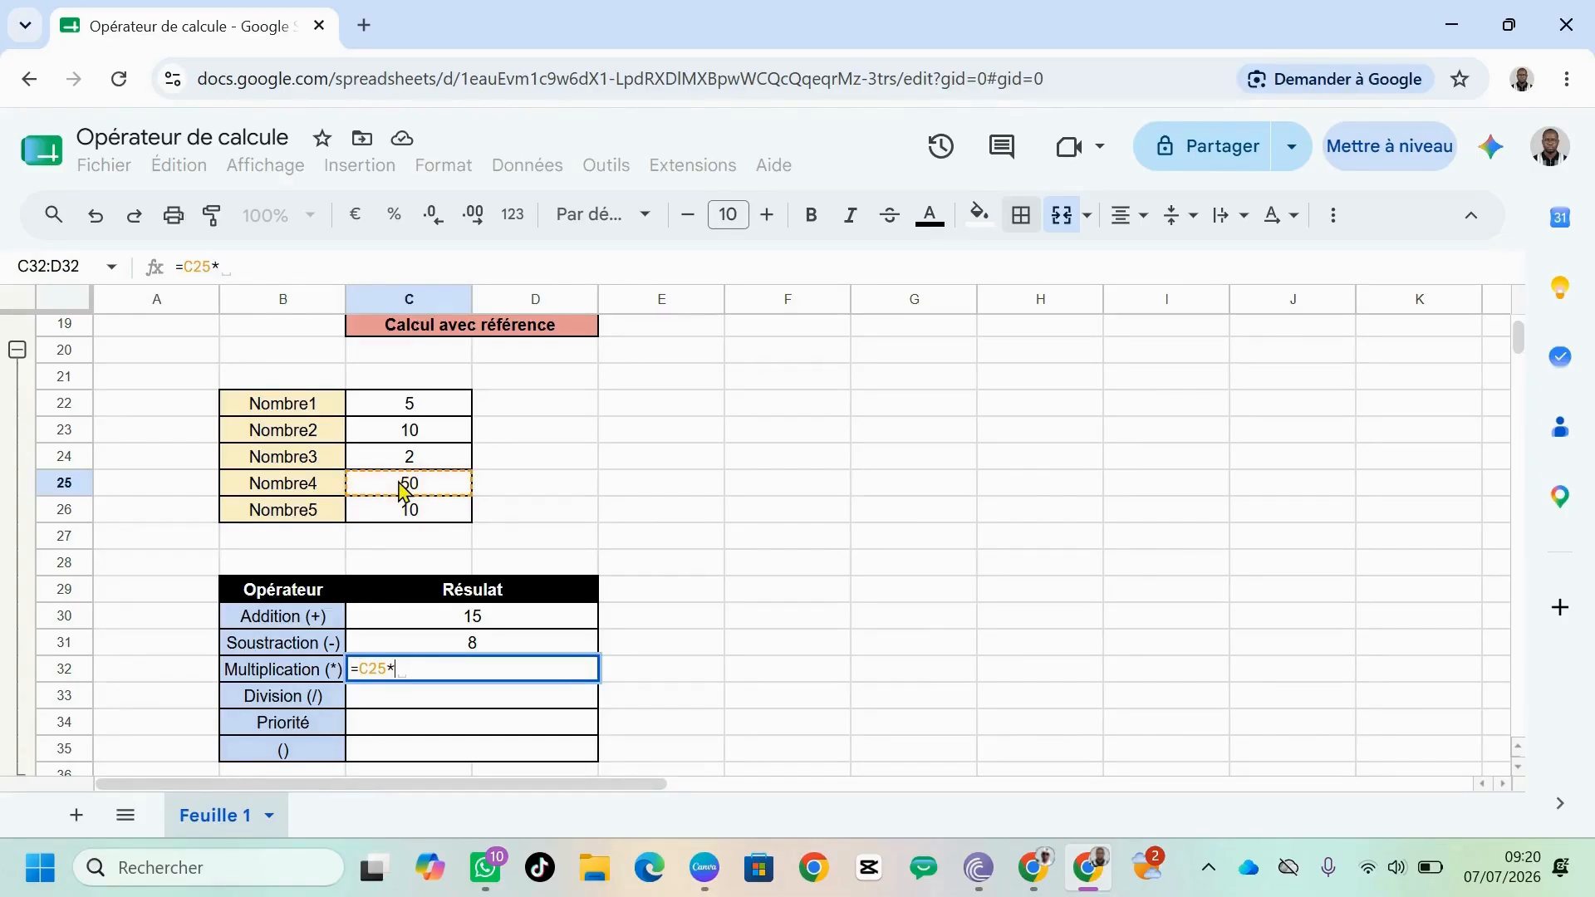
pyautogui.click(405, 459)
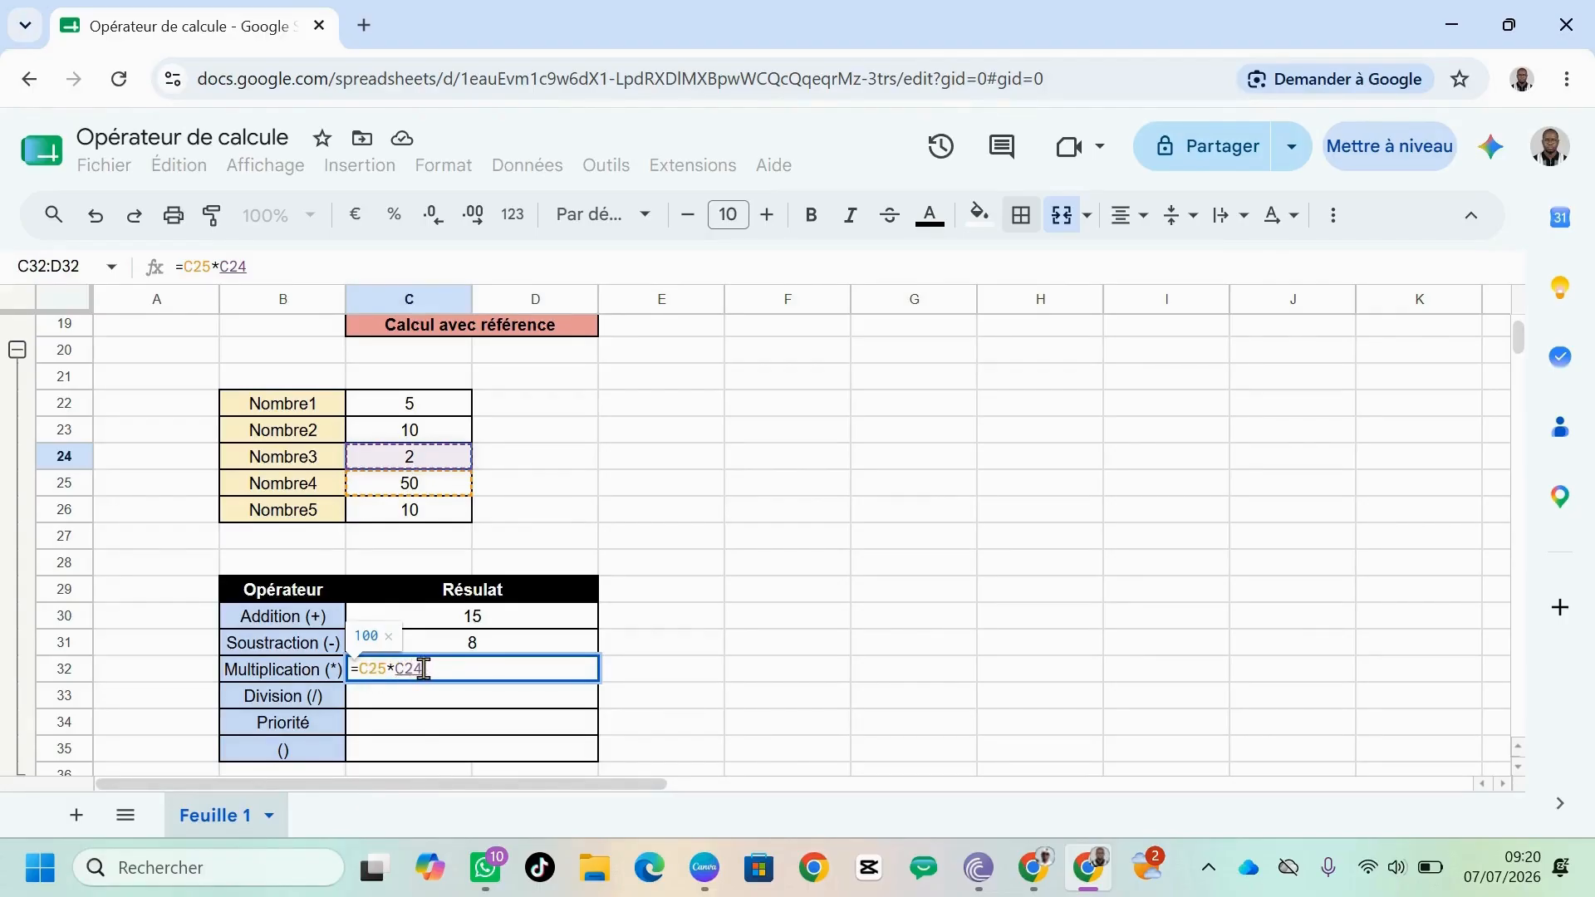
pyautogui.press('Return')
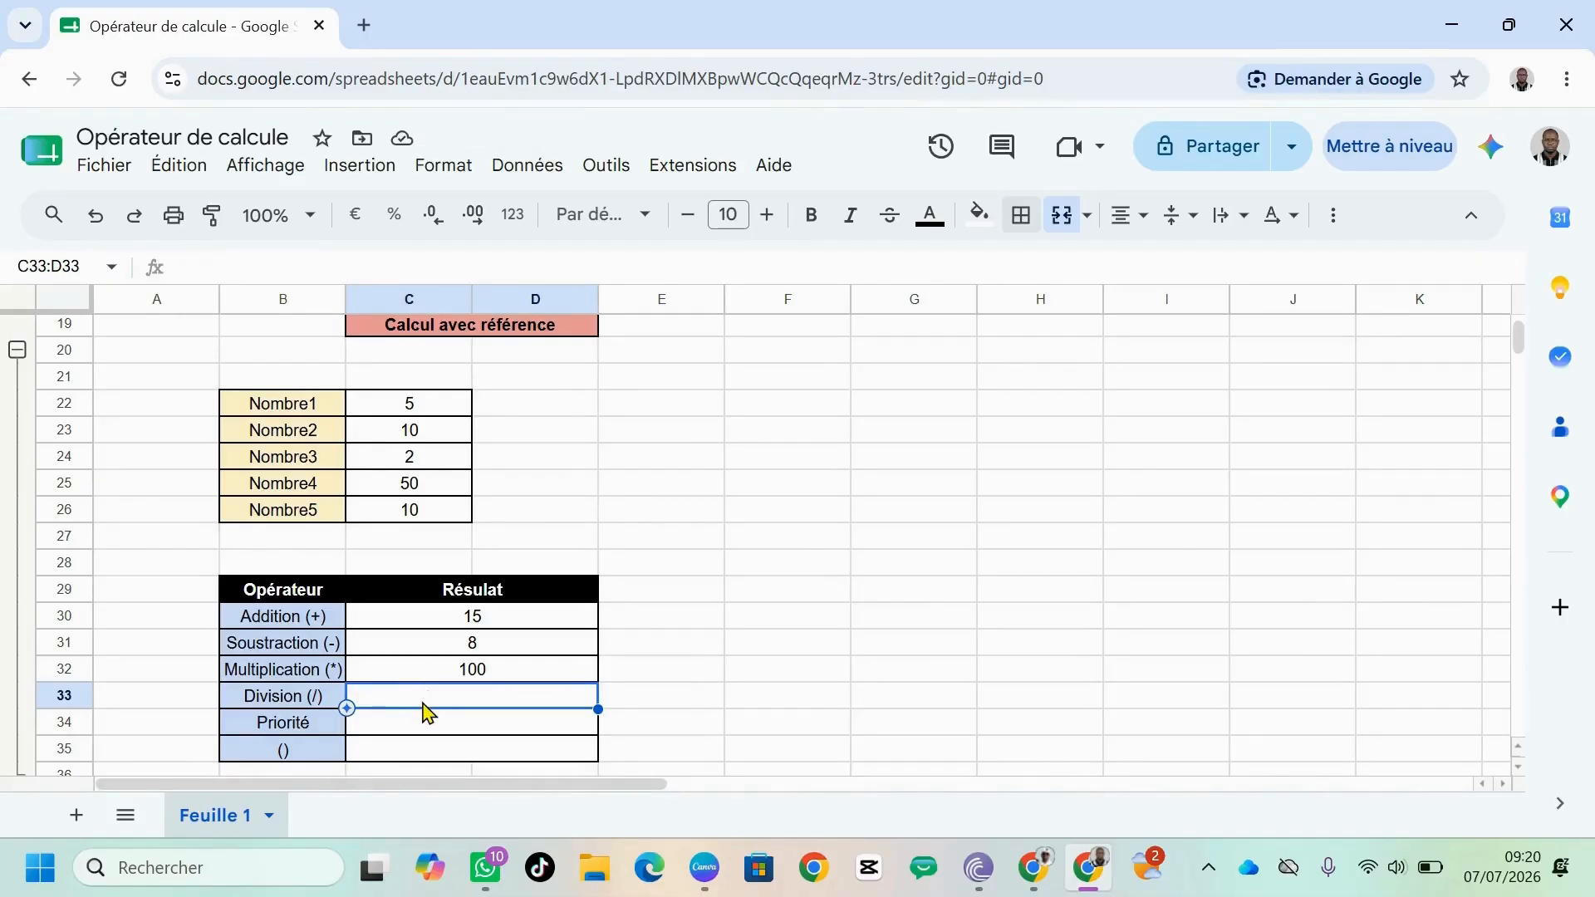
# Enter =C23/C24 as the Division result in C33, referencing Nombre2 and Nombre3.
pyautogui.write('=')
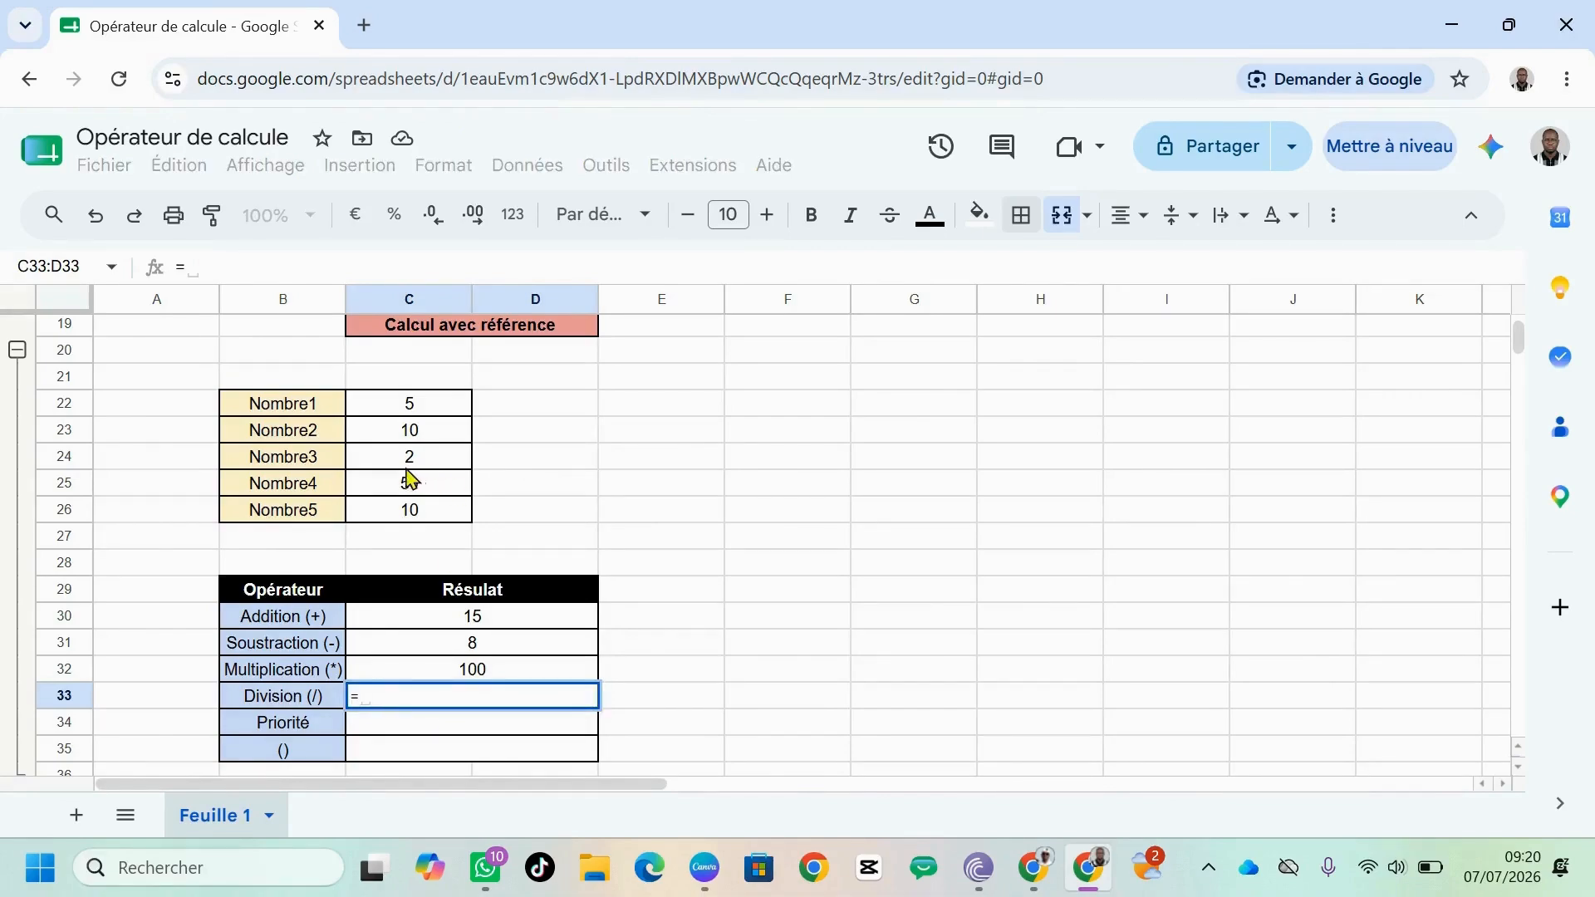
pyautogui.click(409, 439)
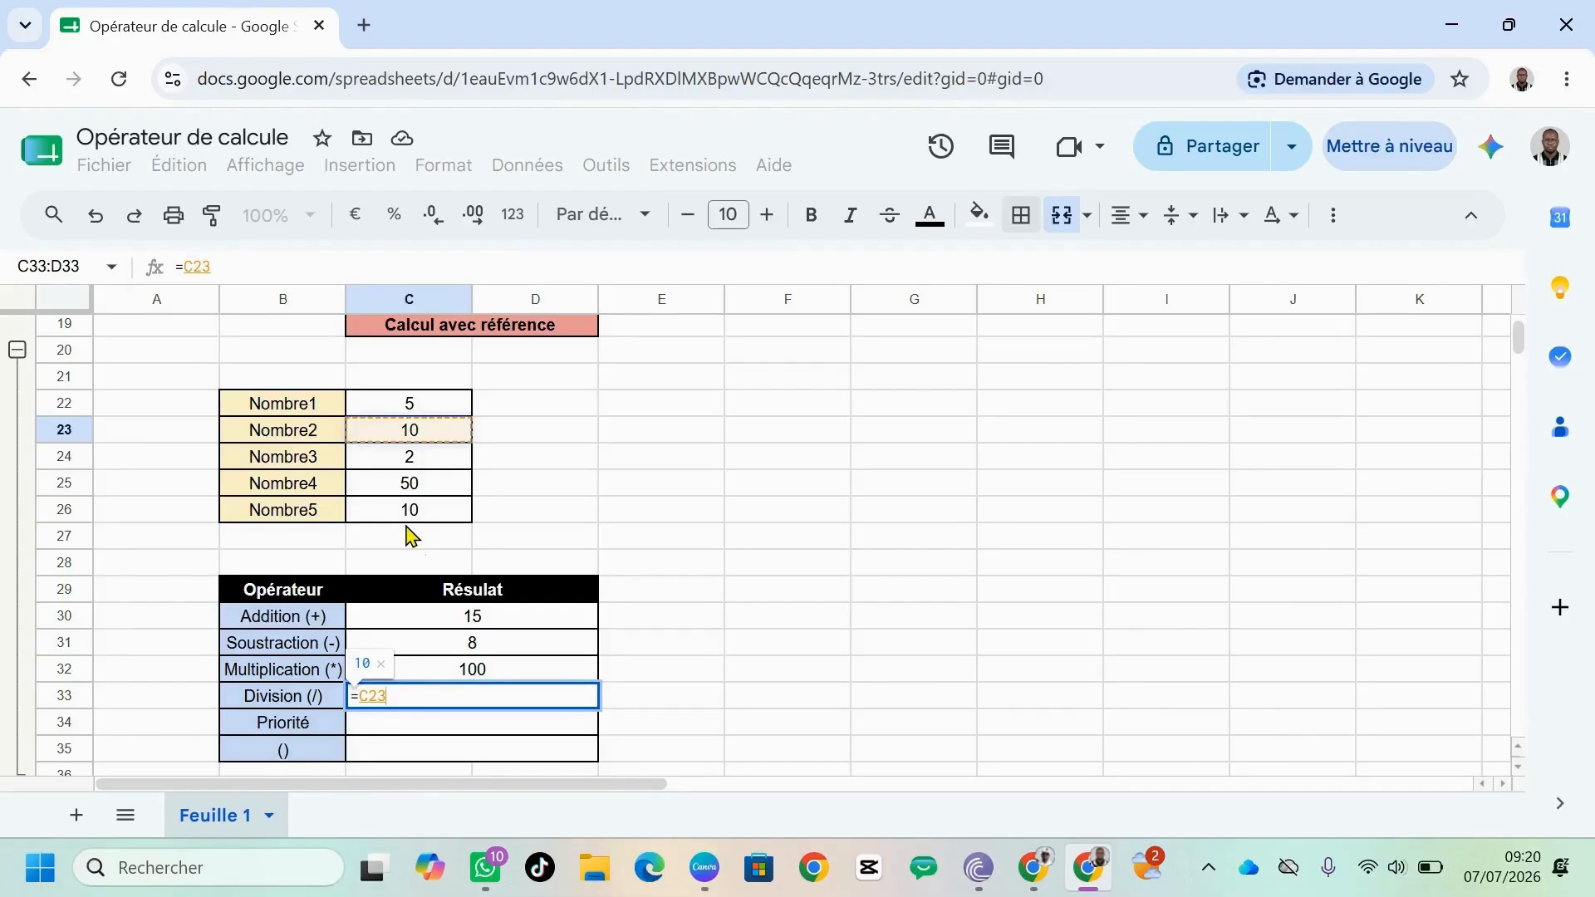
pyautogui.write('/')
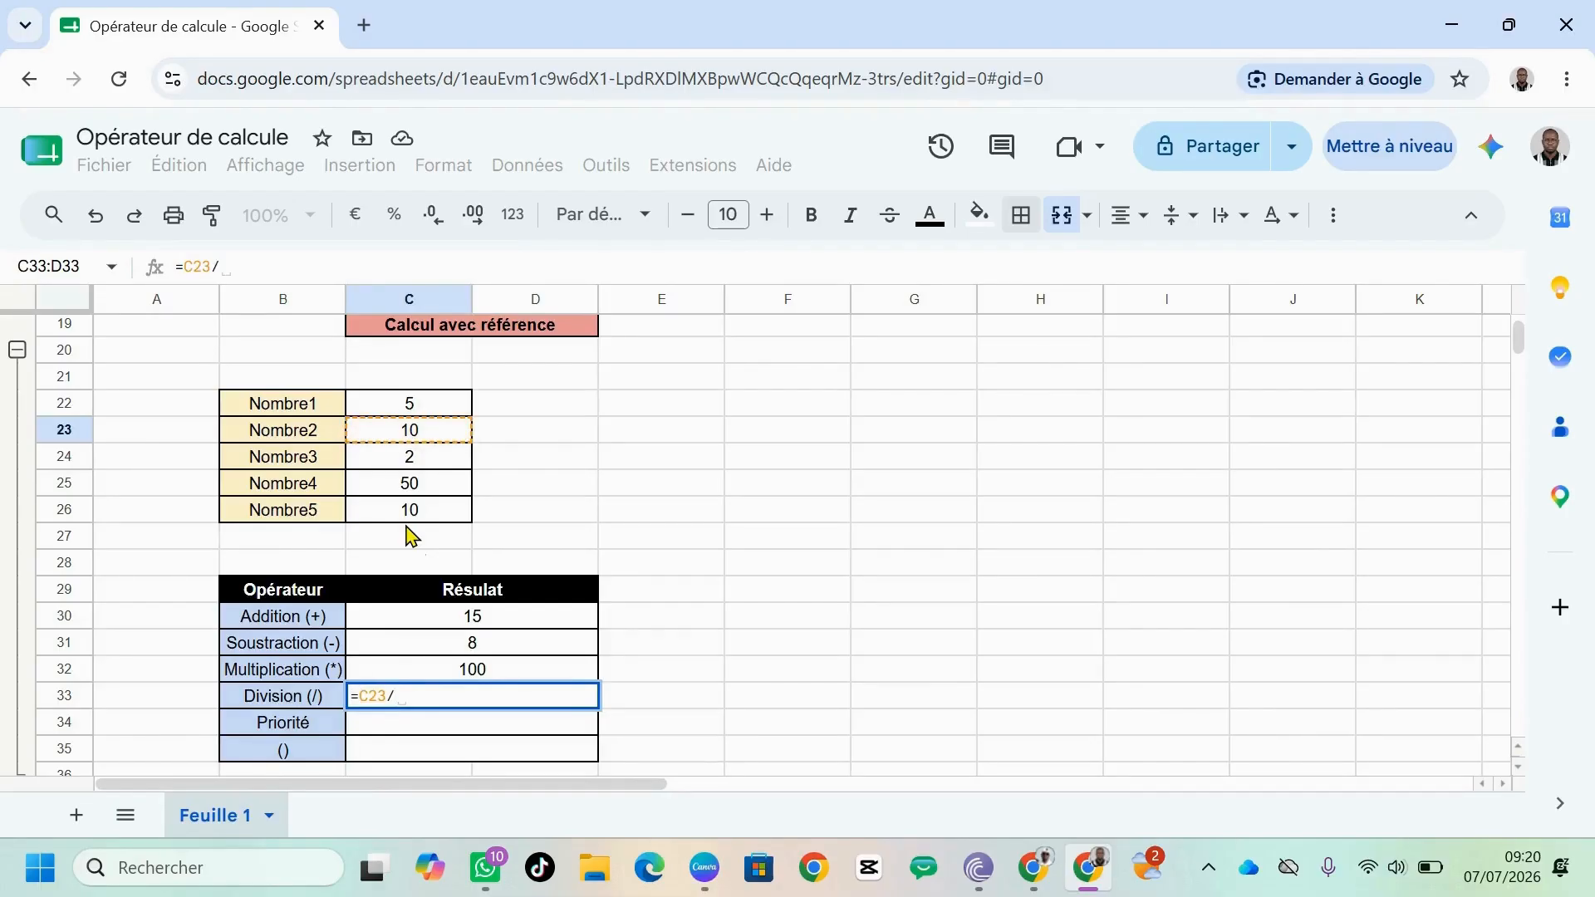
pyautogui.click(416, 464)
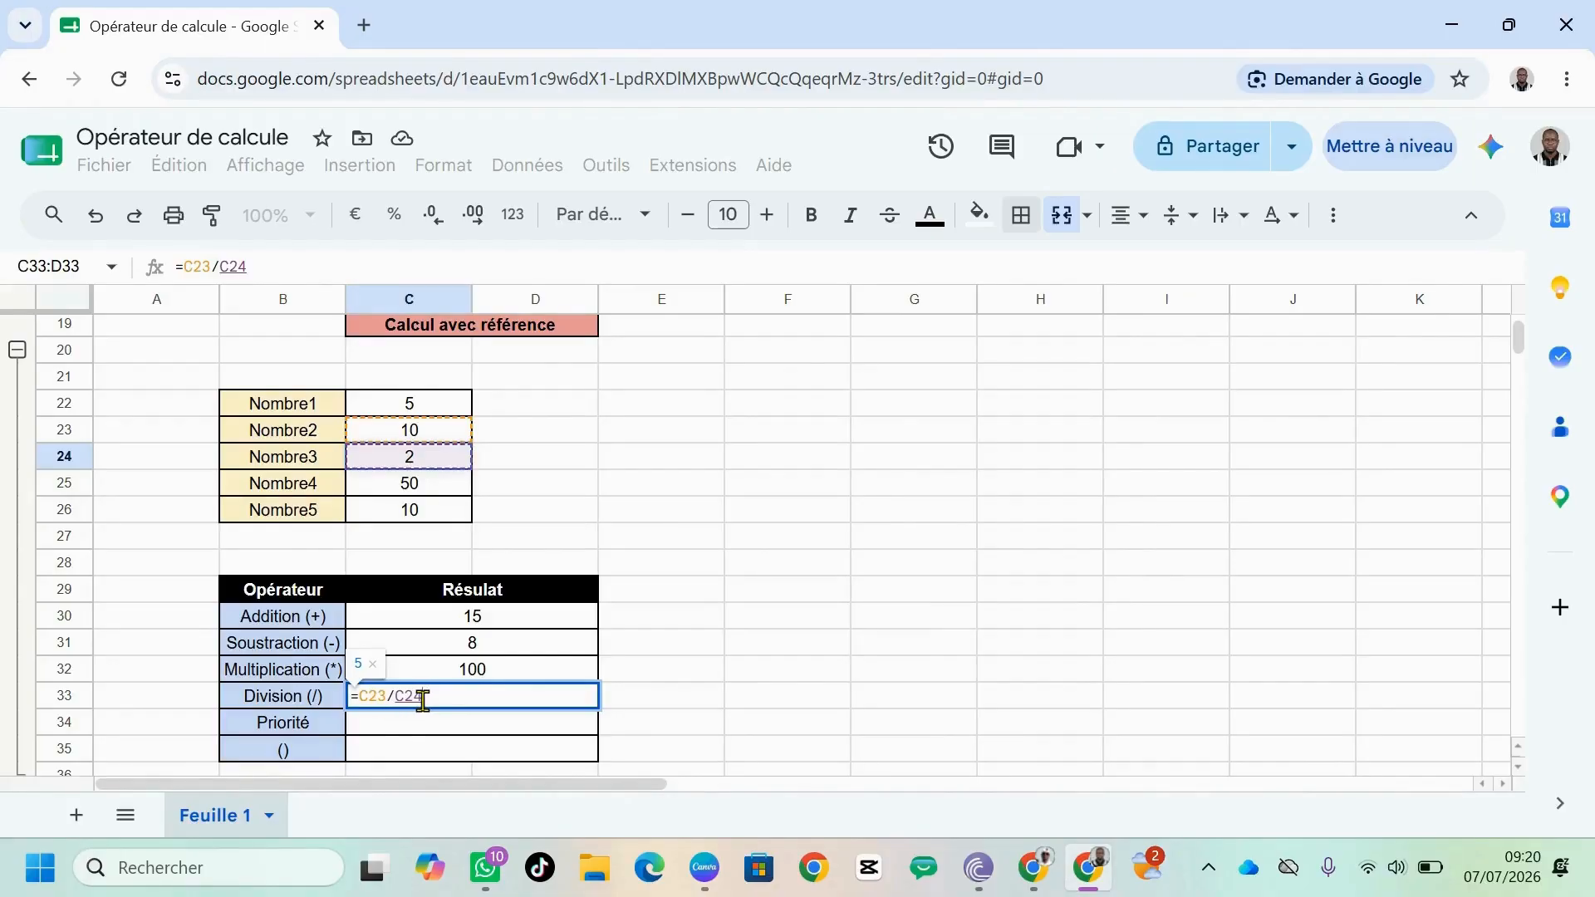
pyautogui.press('Return')
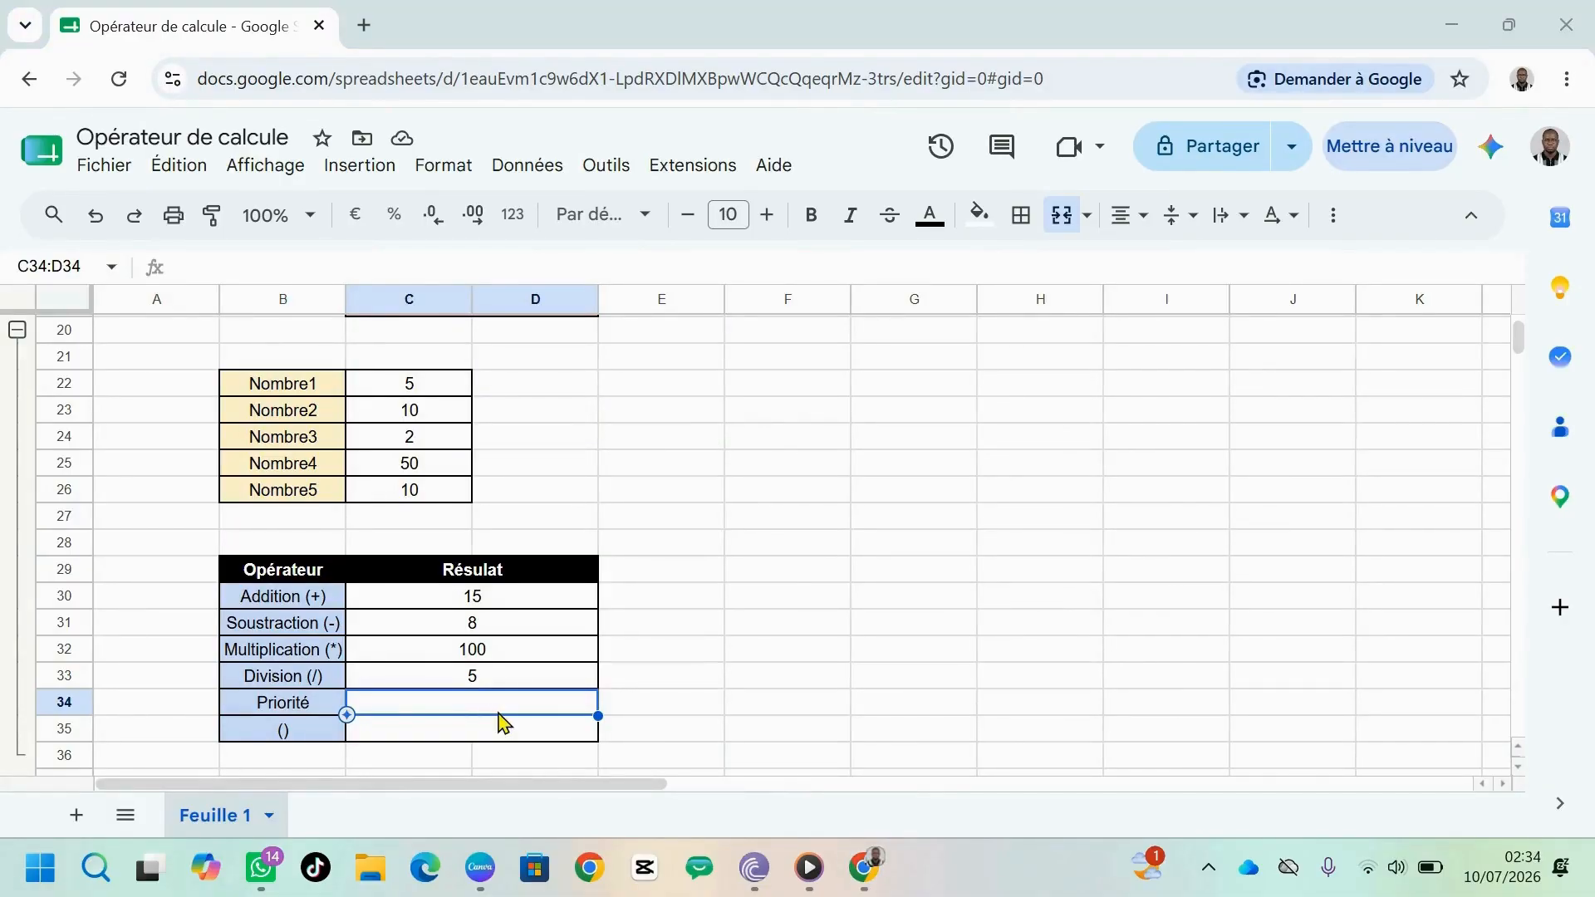
# Enter =C22+C23*2 as the Priorité result in C34, combining references to Nombre1 and Nombre2 with the literal 2.
pyautogui.click(426, 716)
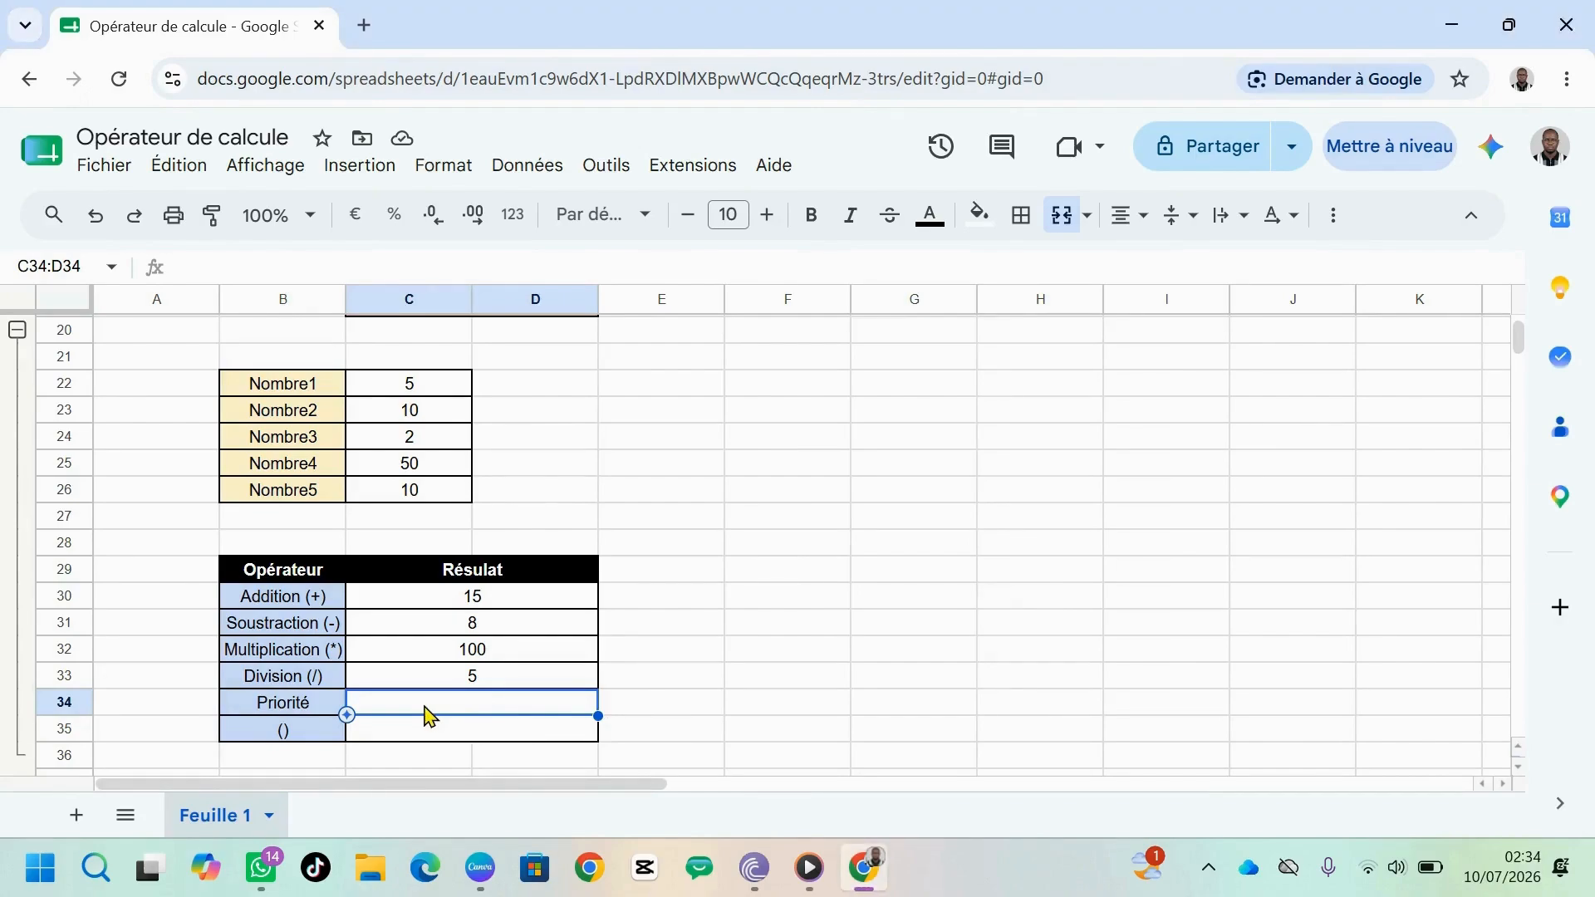
pyautogui.write('=')
pyautogui.click(392, 383)
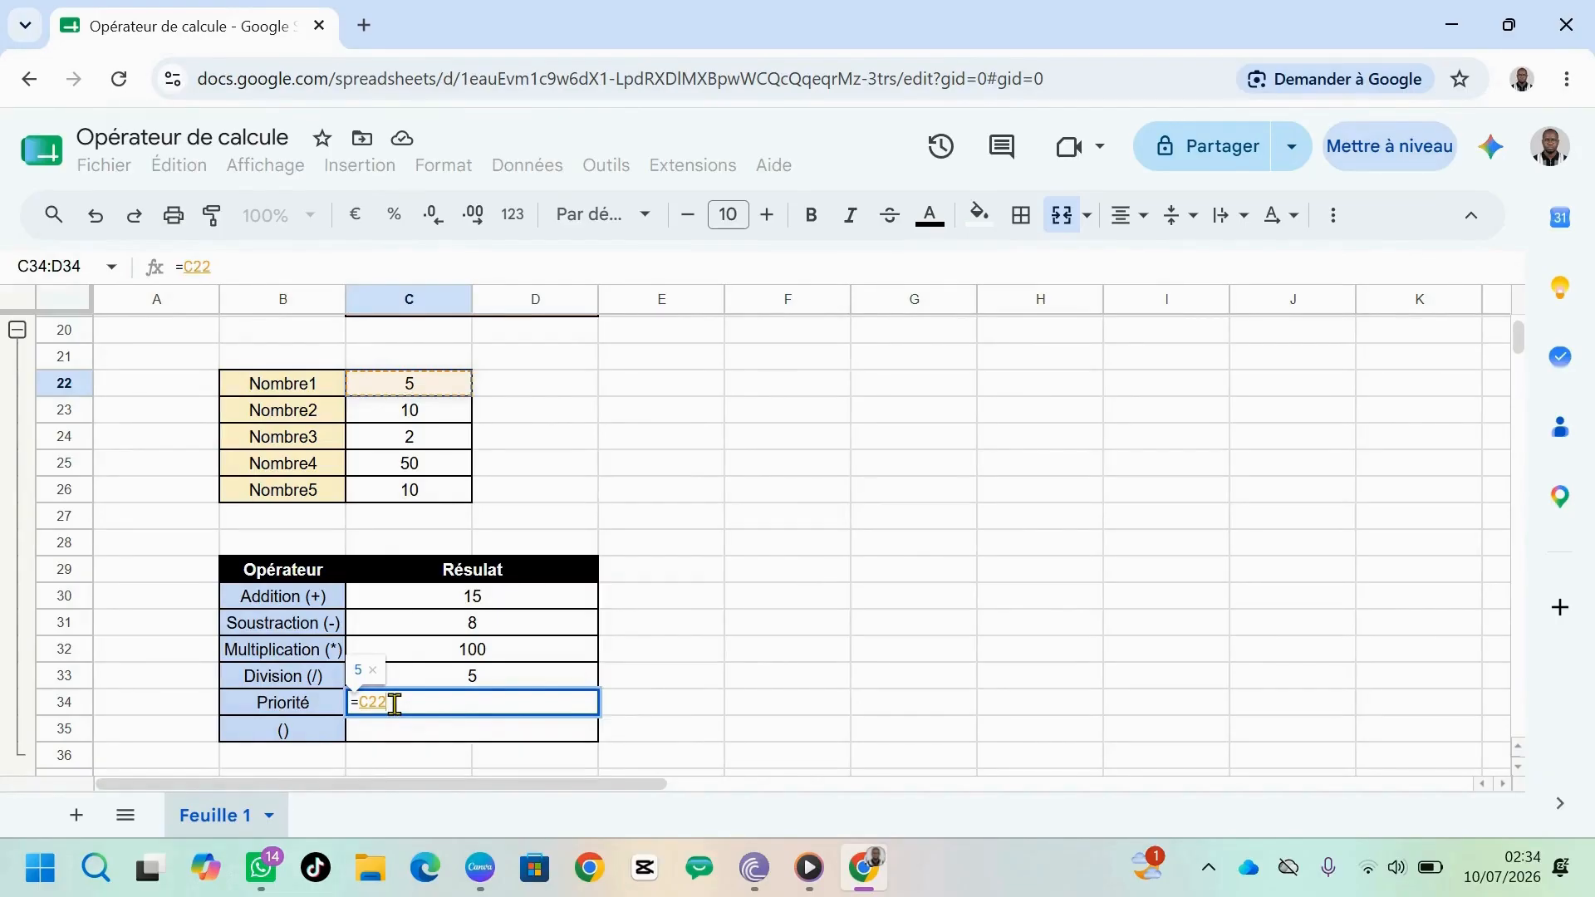
pyautogui.write('+')
pyautogui.click(399, 416)
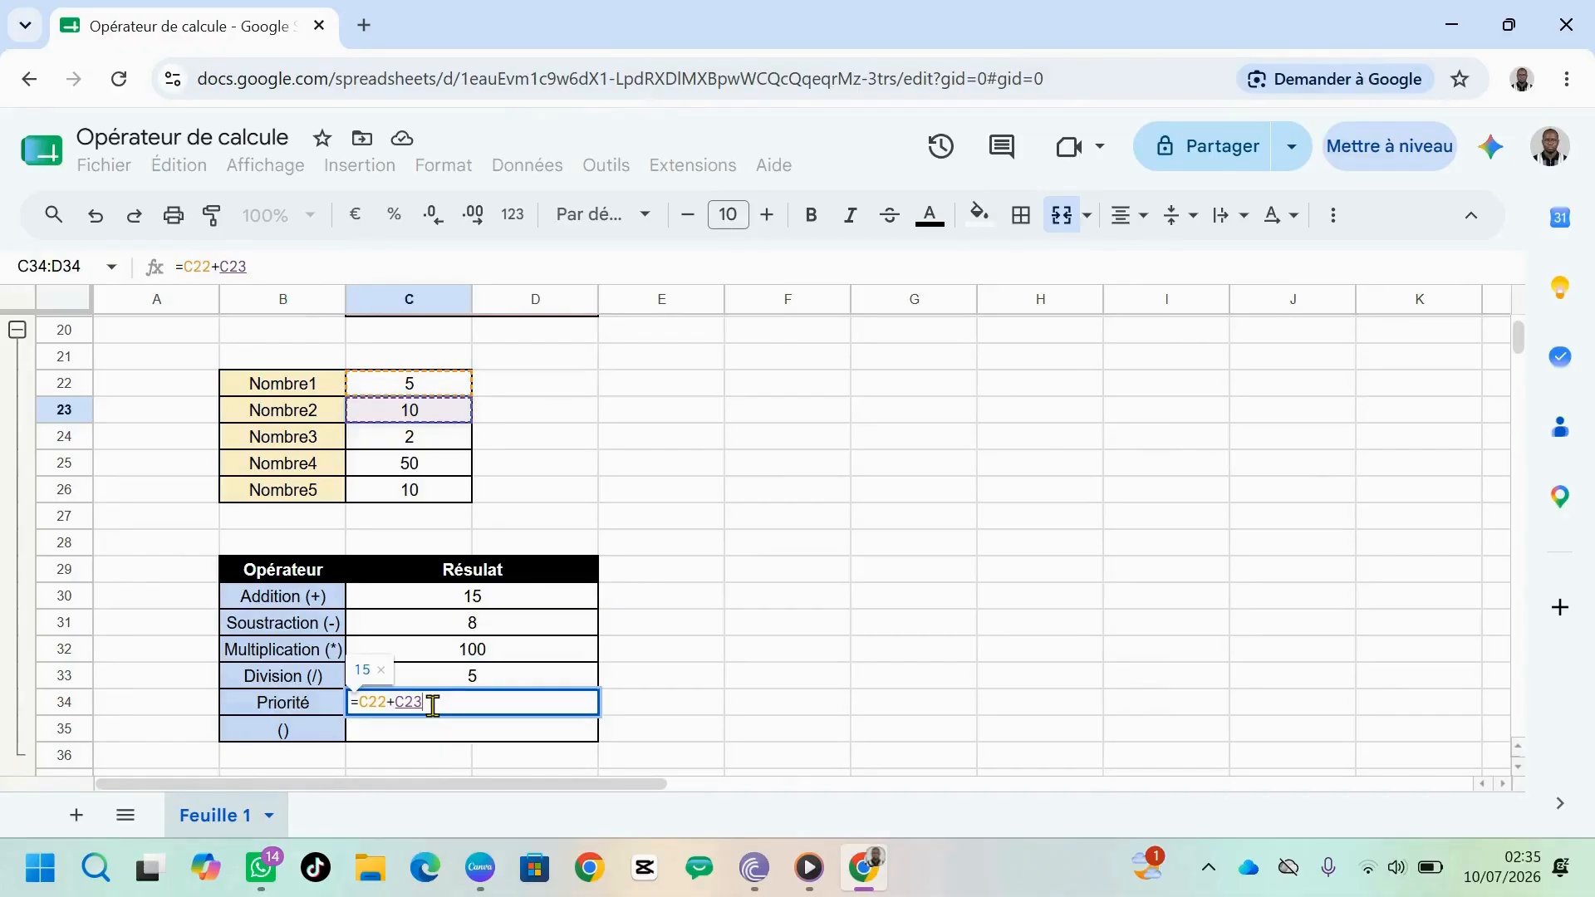
pyautogui.write('*2')
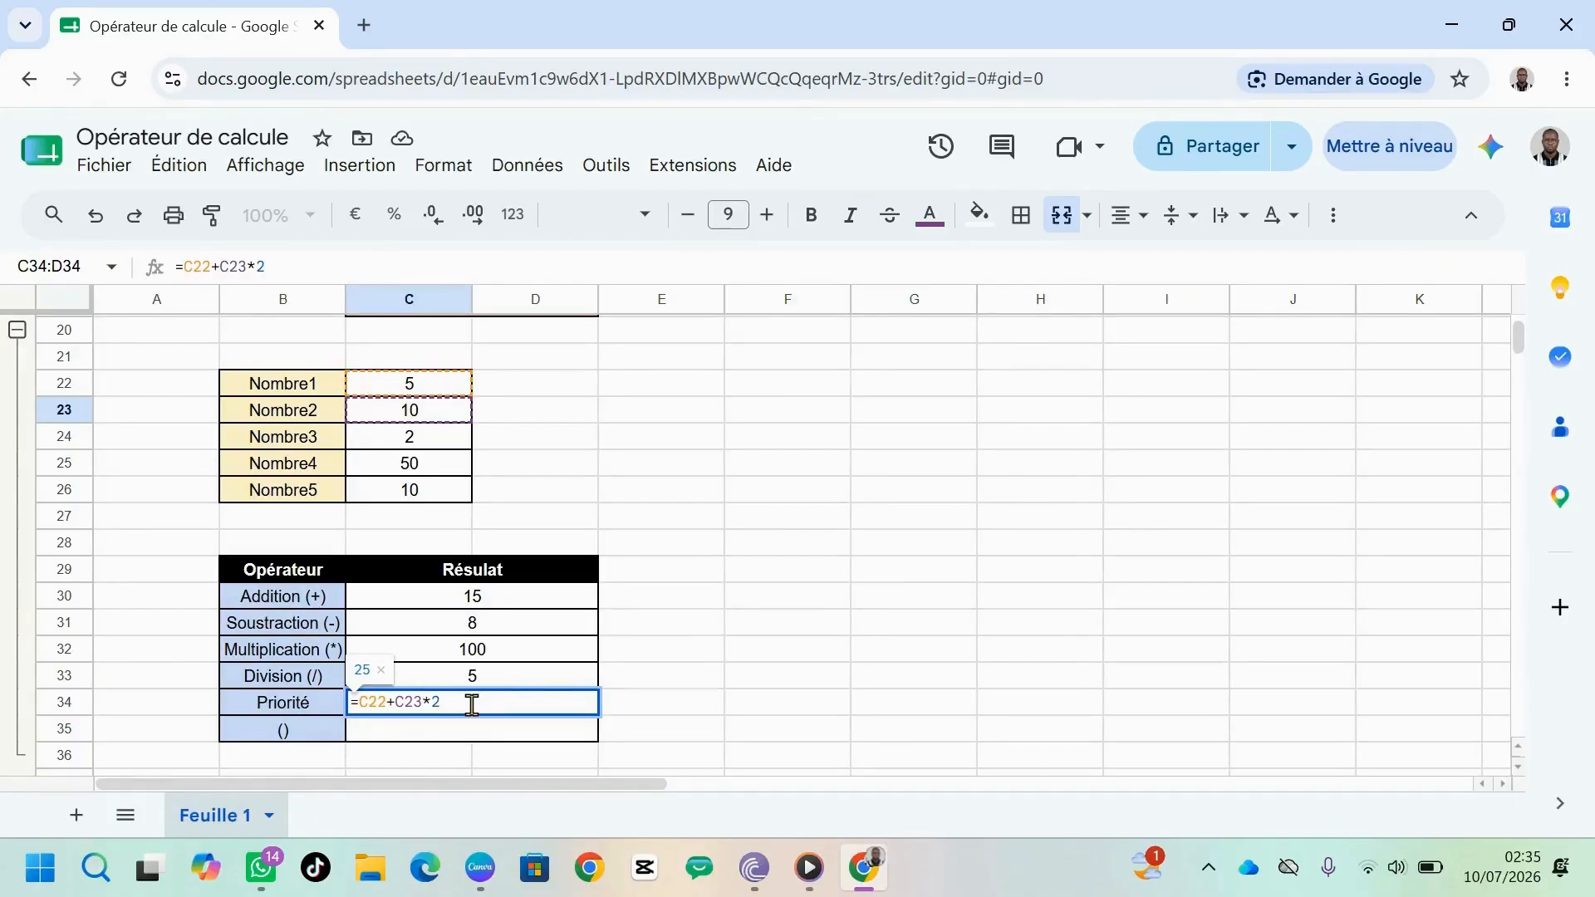
pyautogui.press('Return')
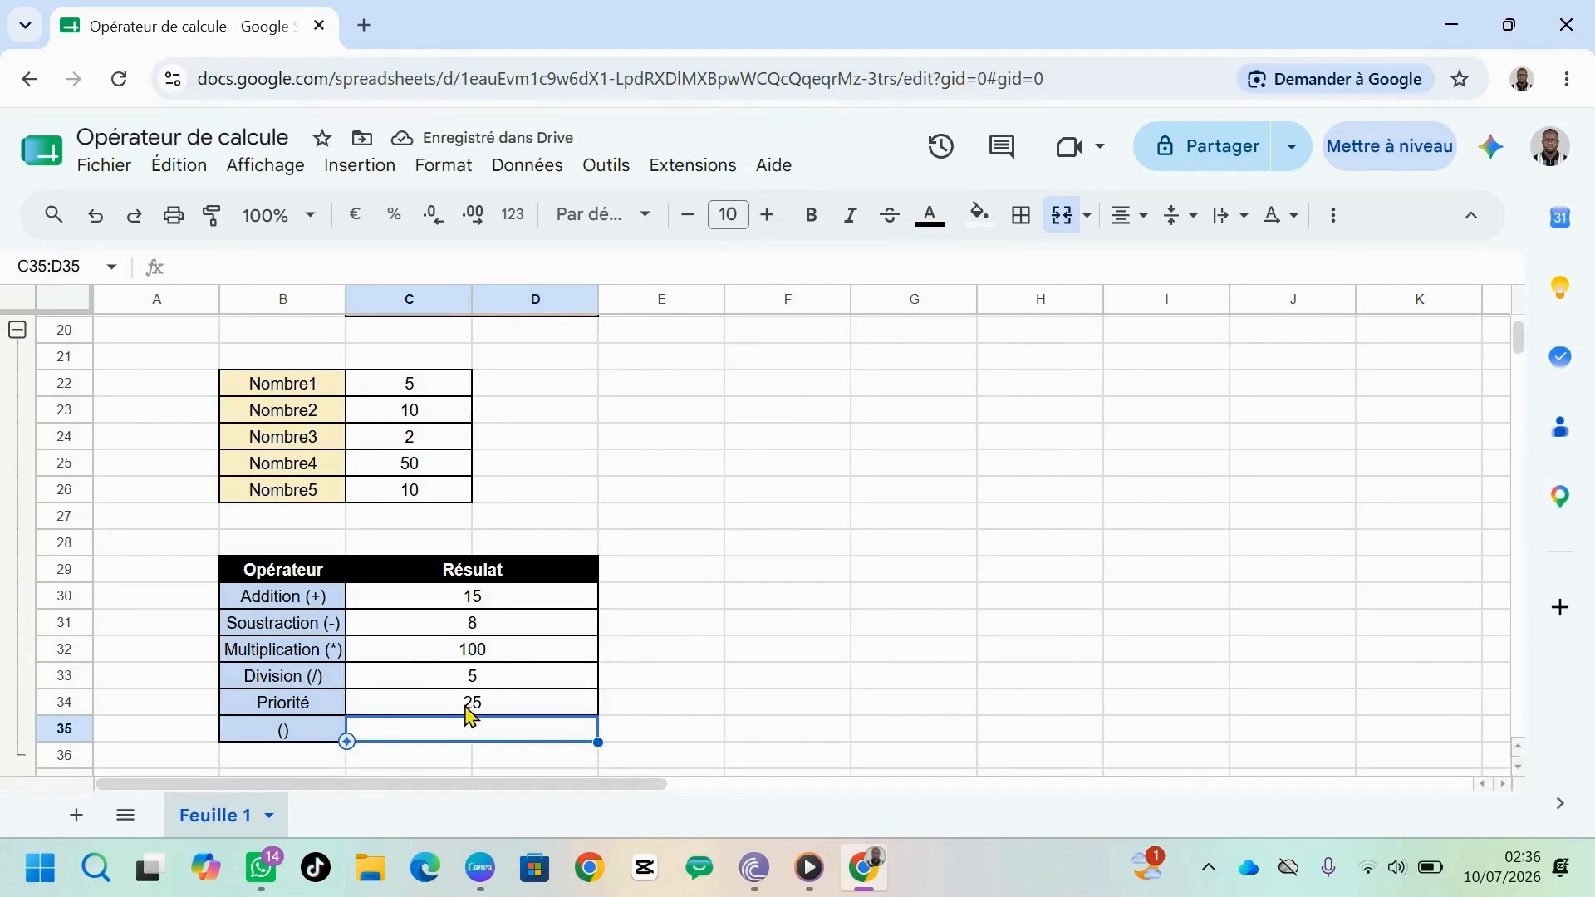
# Enter =(C25+C22)*C24 as the parentheses result in C35, referencing Nombre4, Nombre1 and Nombre3, and reselect that cell to show its formula.
pyautogui.click(422, 736)
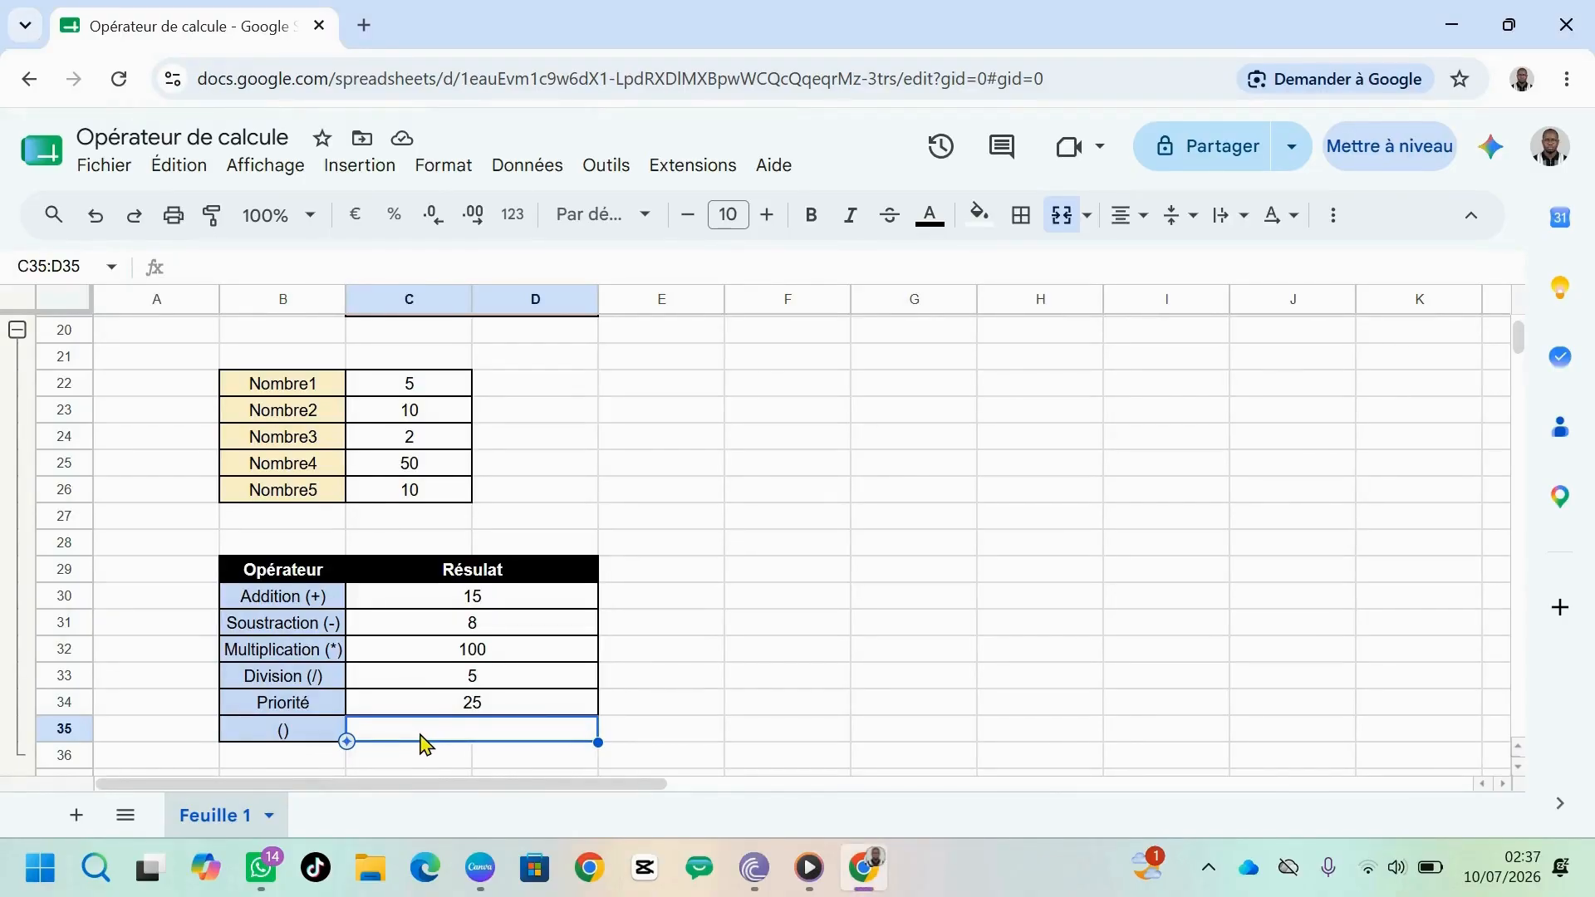
pyautogui.write('=')
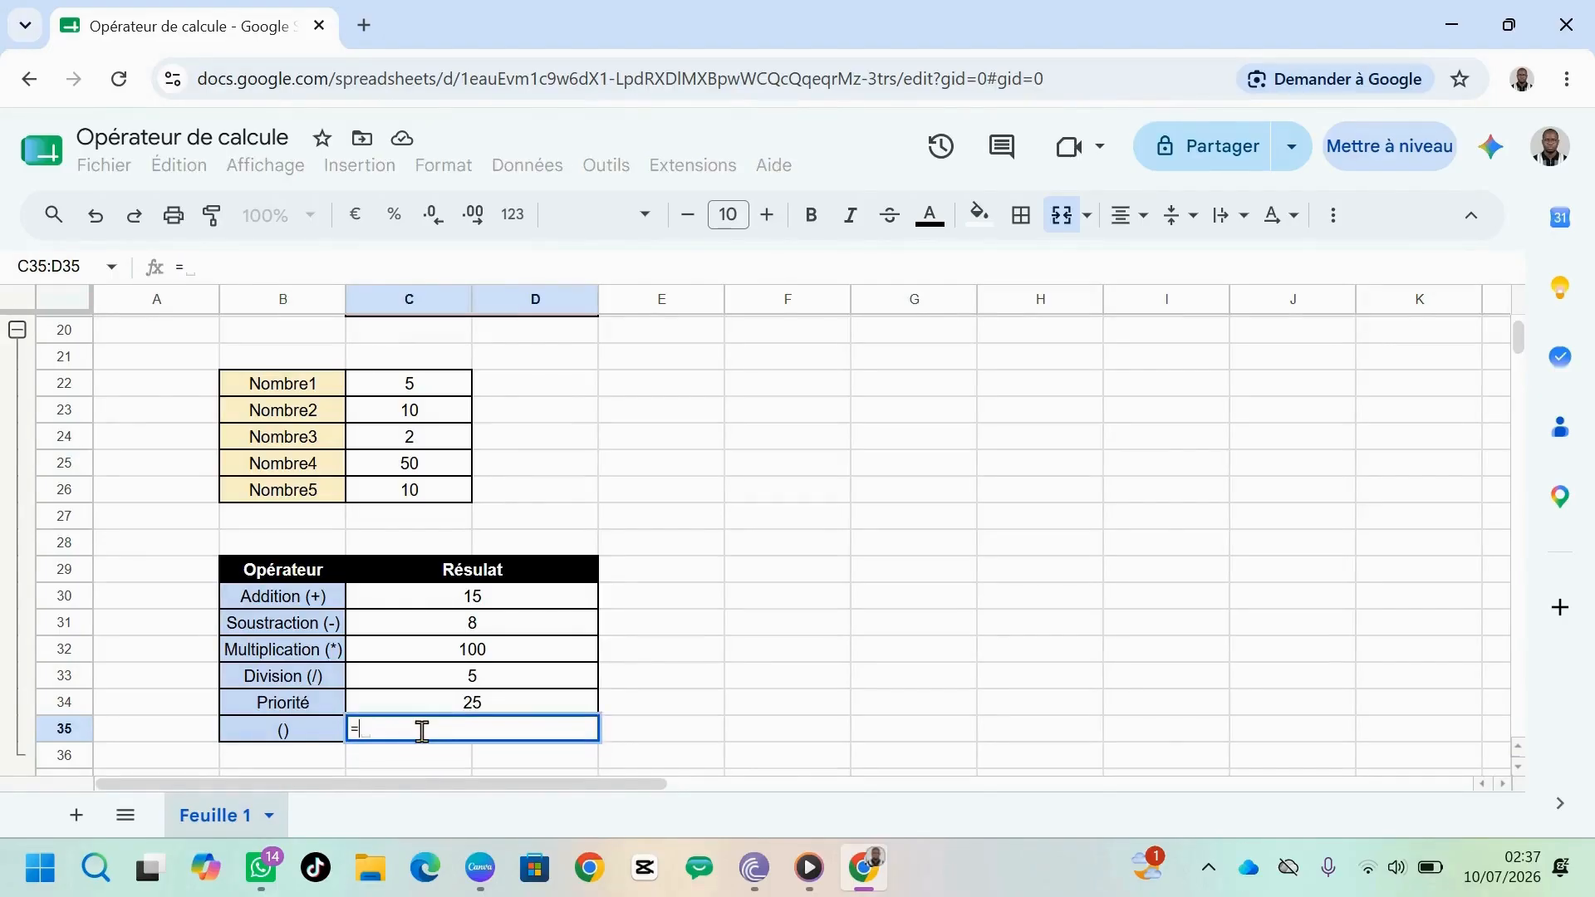
pyautogui.write('(')
pyautogui.click(397, 472)
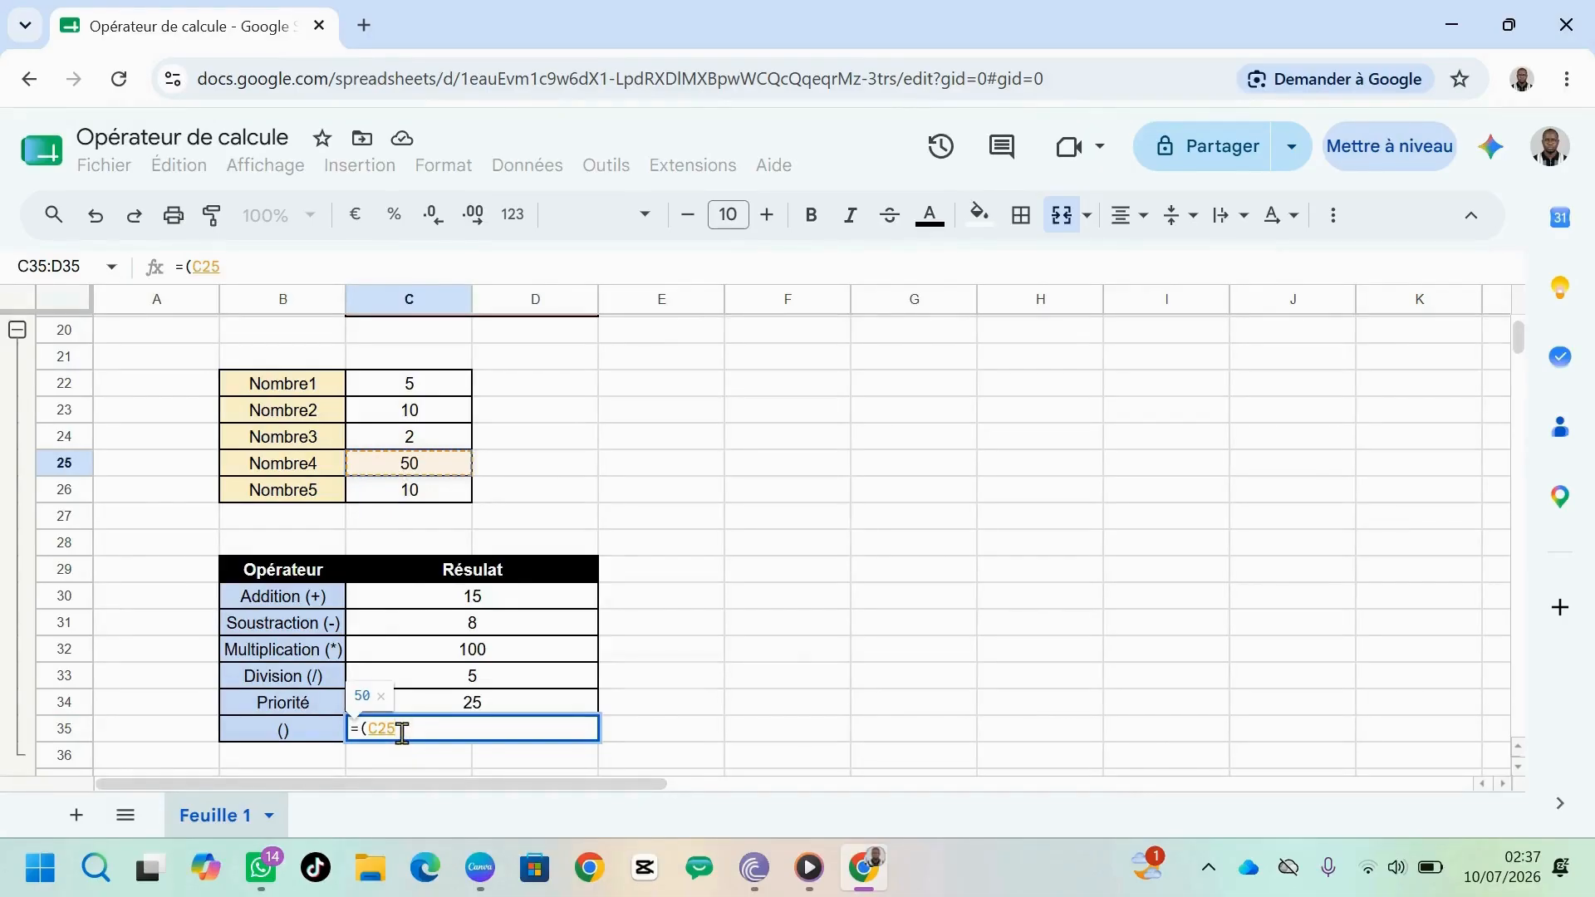
pyautogui.write('+')
pyautogui.click(397, 386)
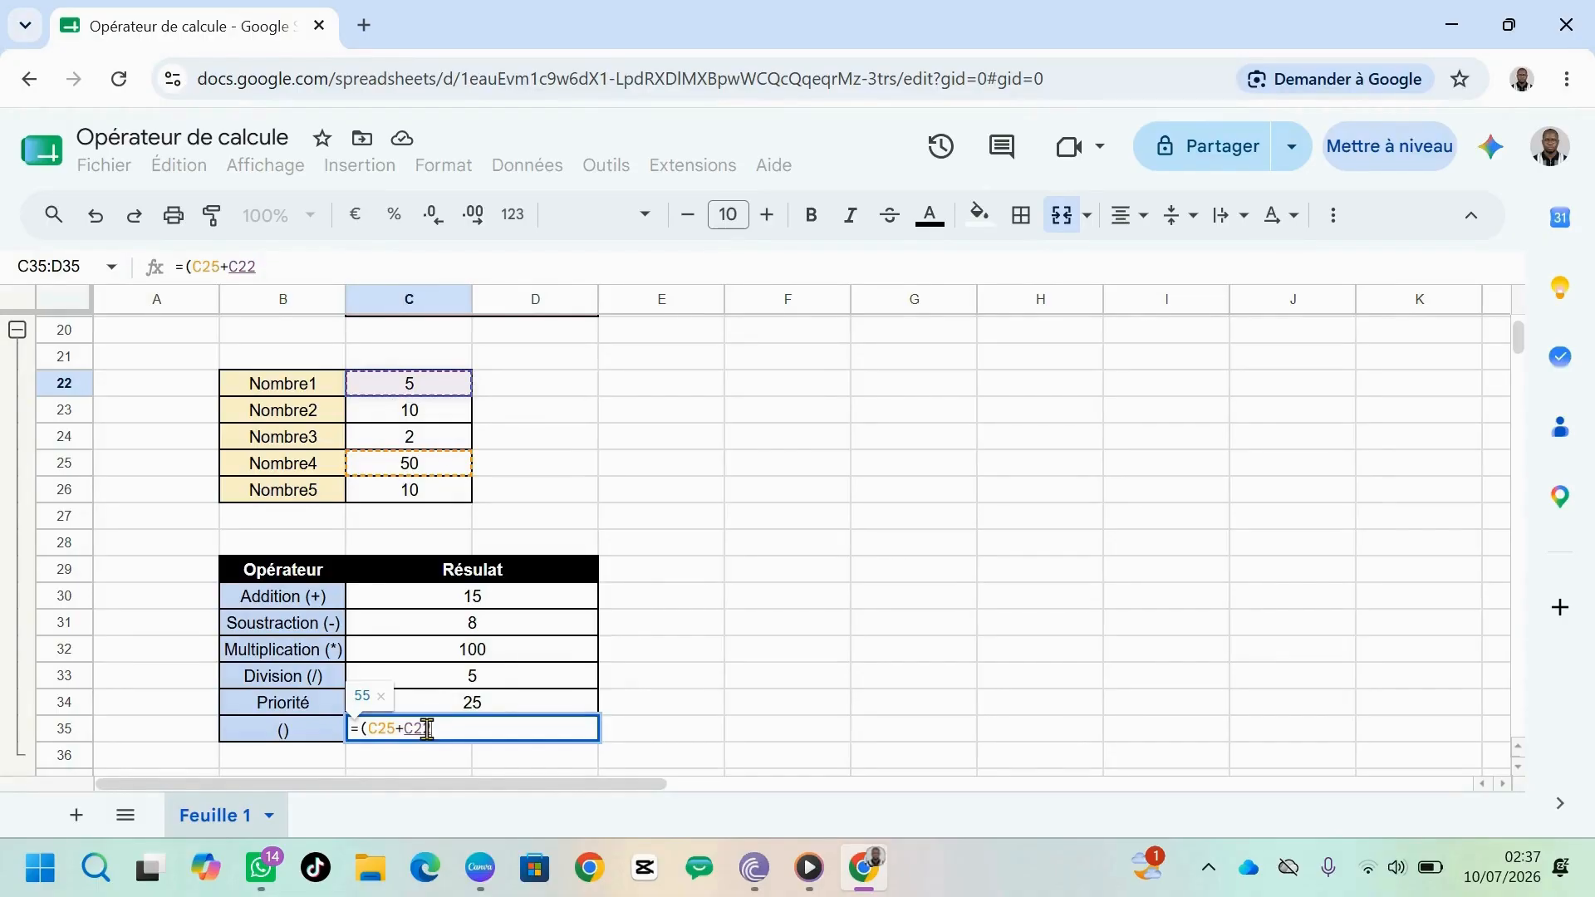
pyautogui.write(')')
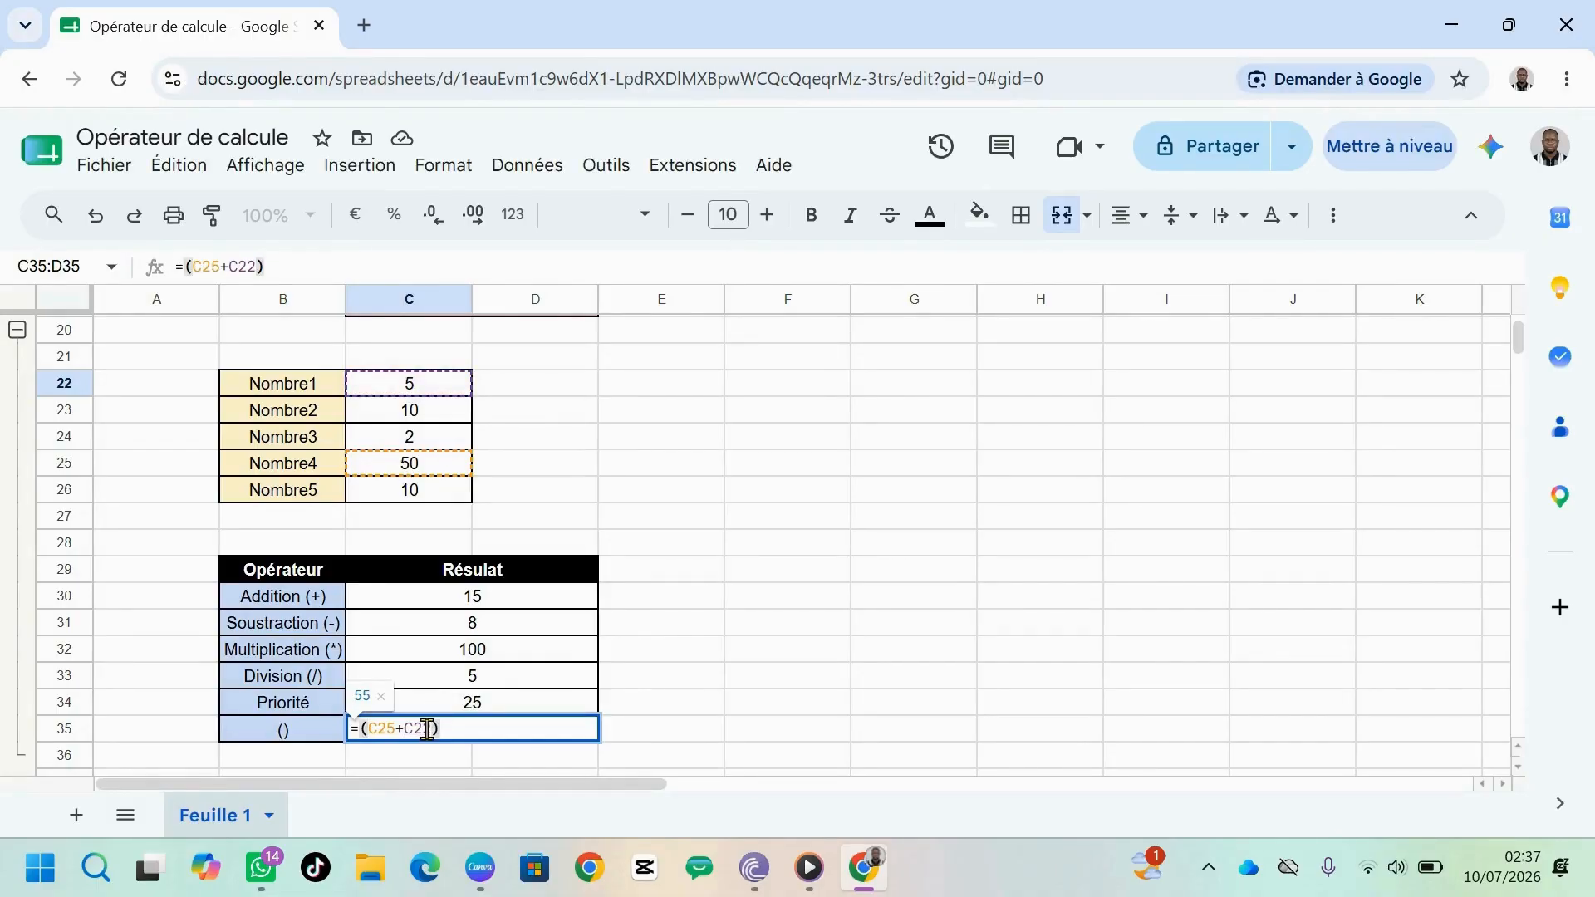
pyautogui.write('*')
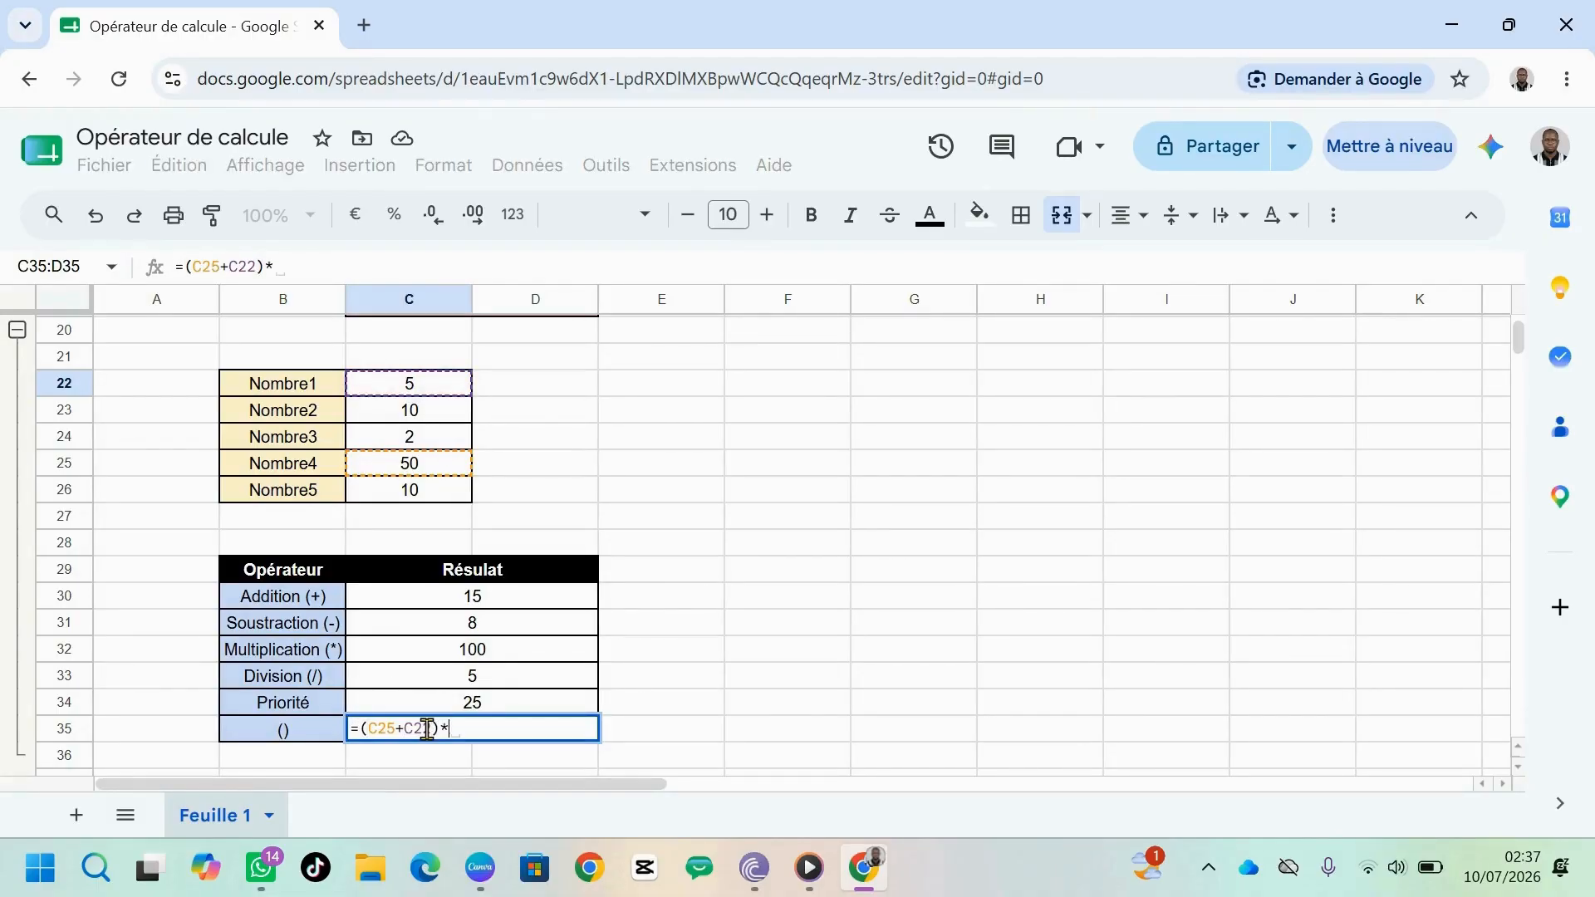
pyautogui.click(398, 447)
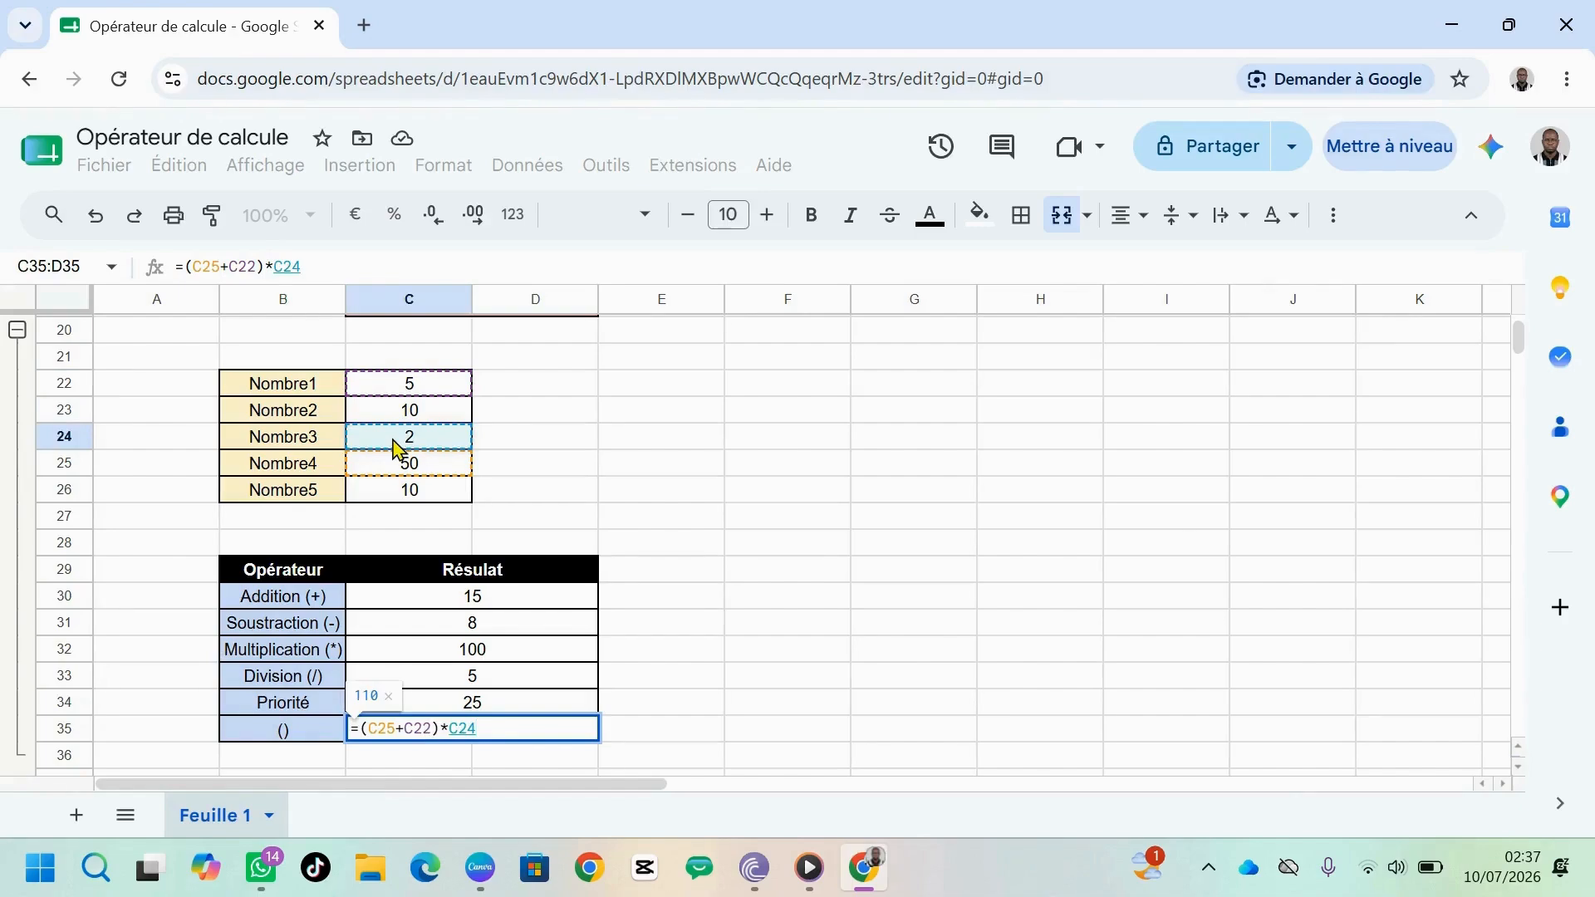
pyautogui.click(539, 728)
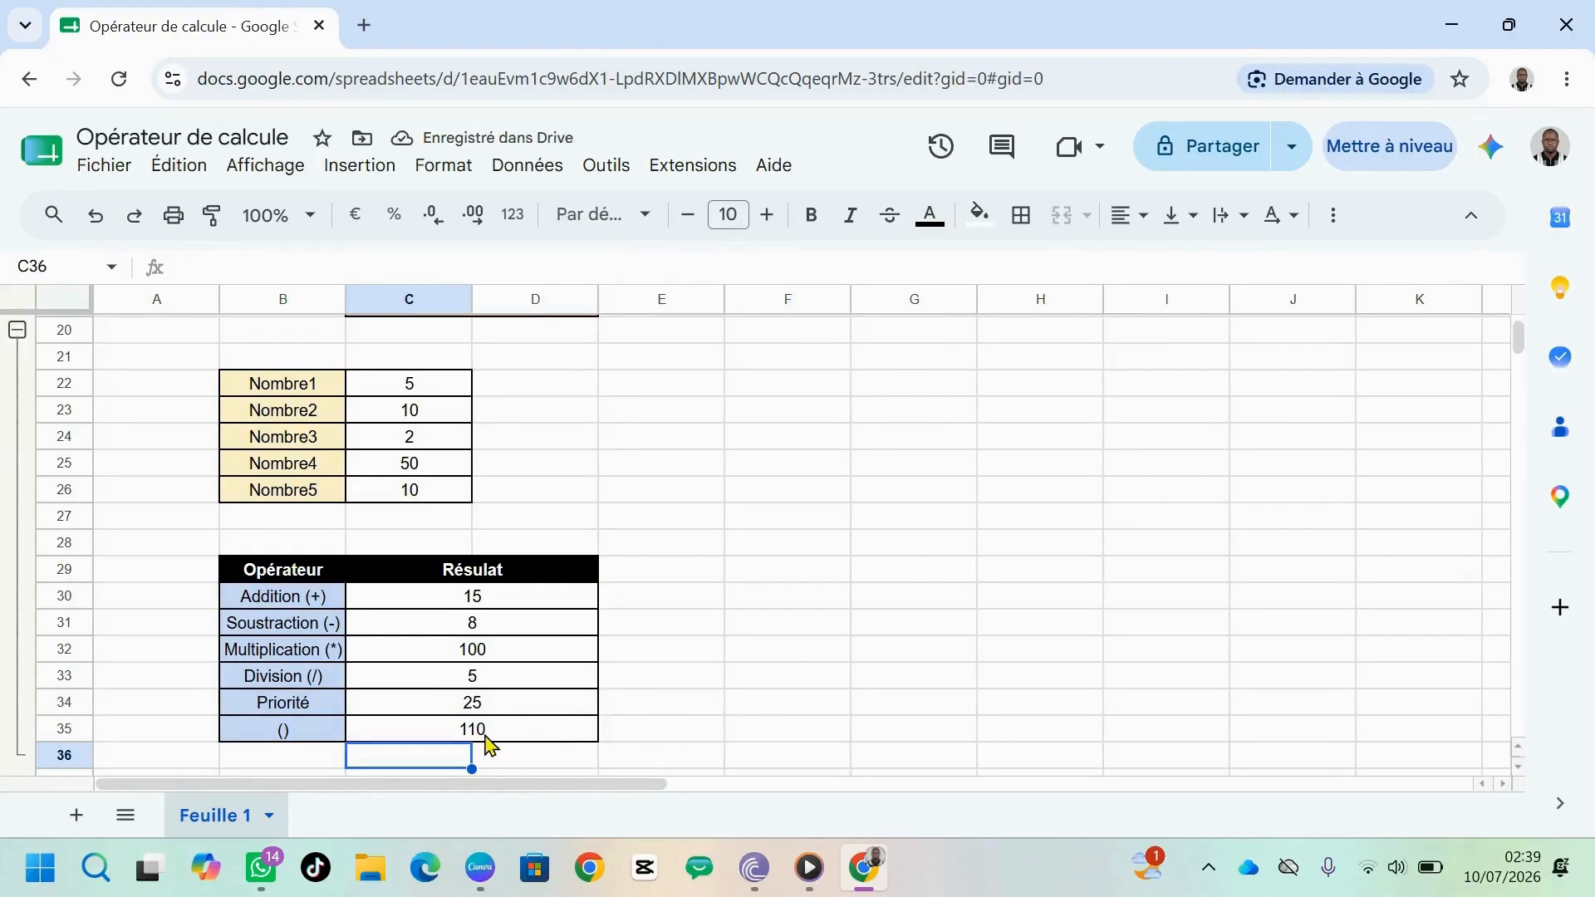
pyautogui.click(480, 731)
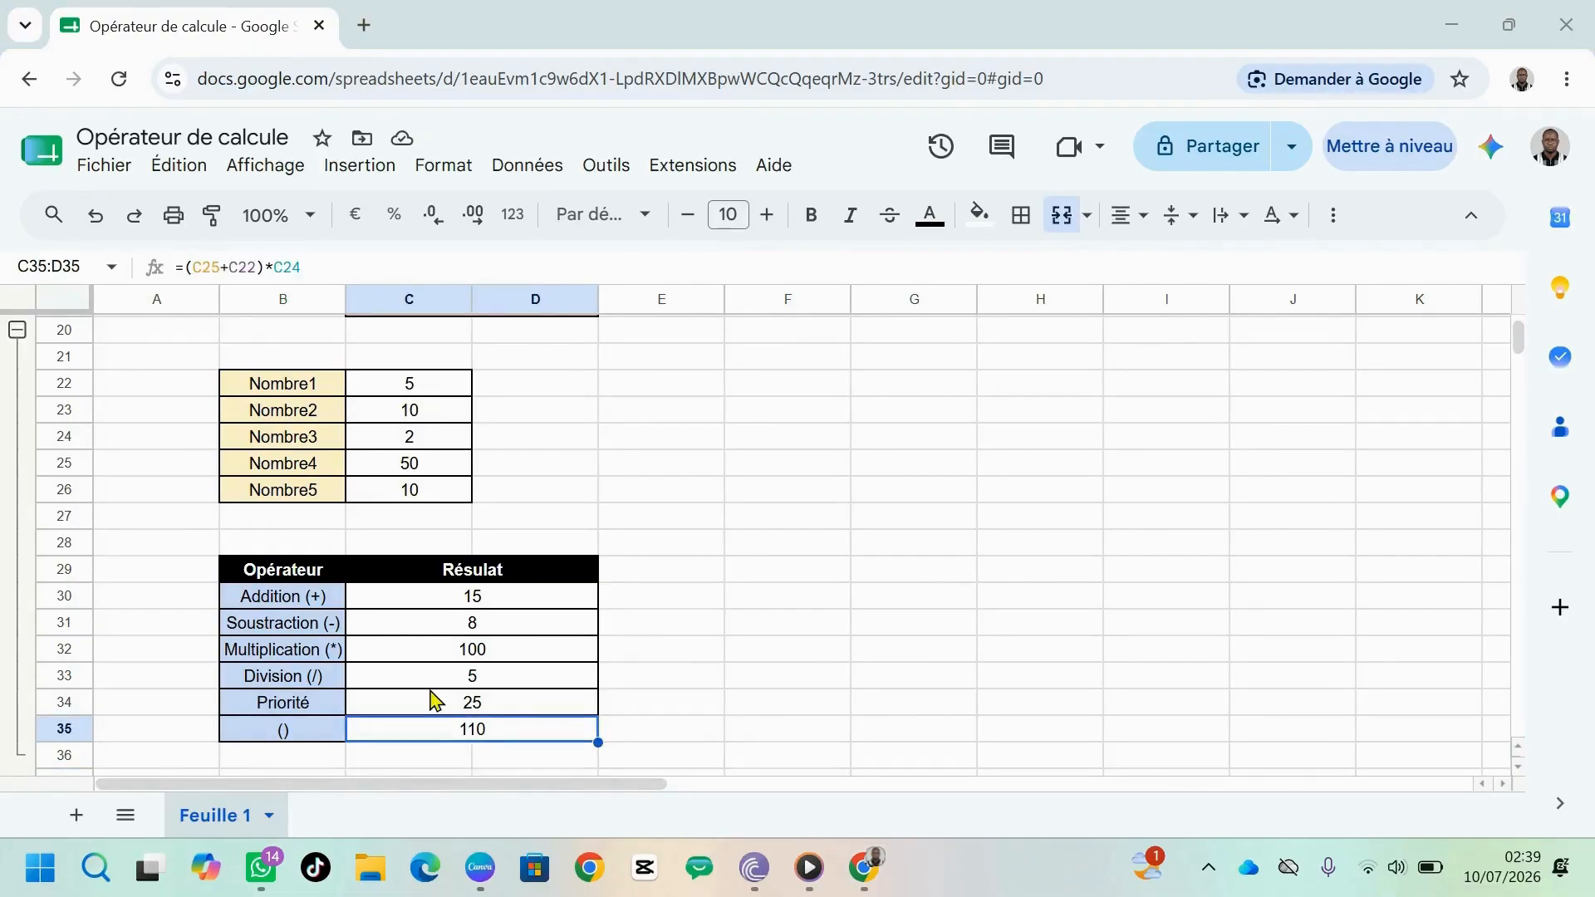